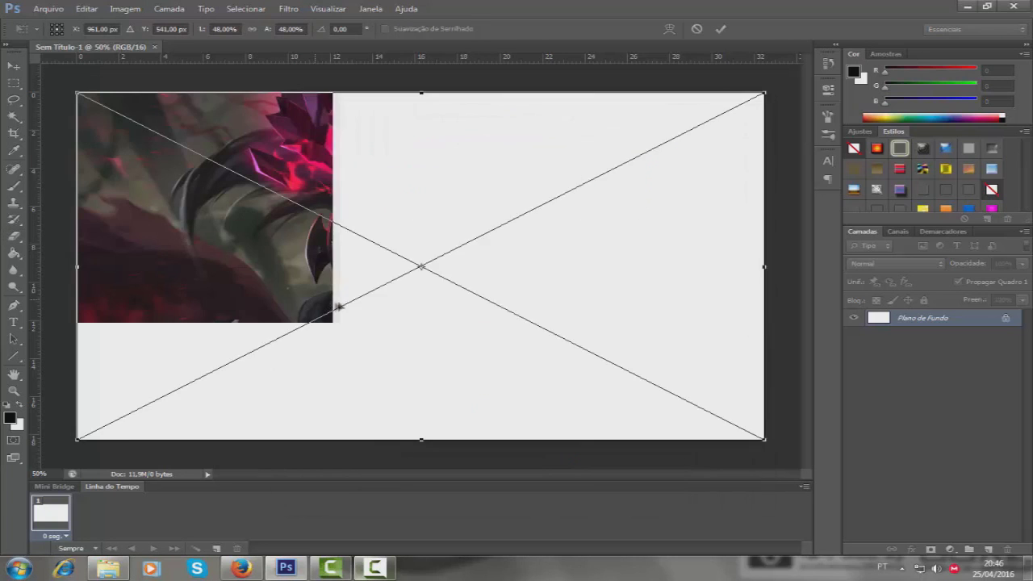
- Stretch the placed Bloodstone Taric splash art so it fills the whole canvas
{"action": "left_click_drag", "start_coordinate": [338, 305], "coordinate": [90, 452]}
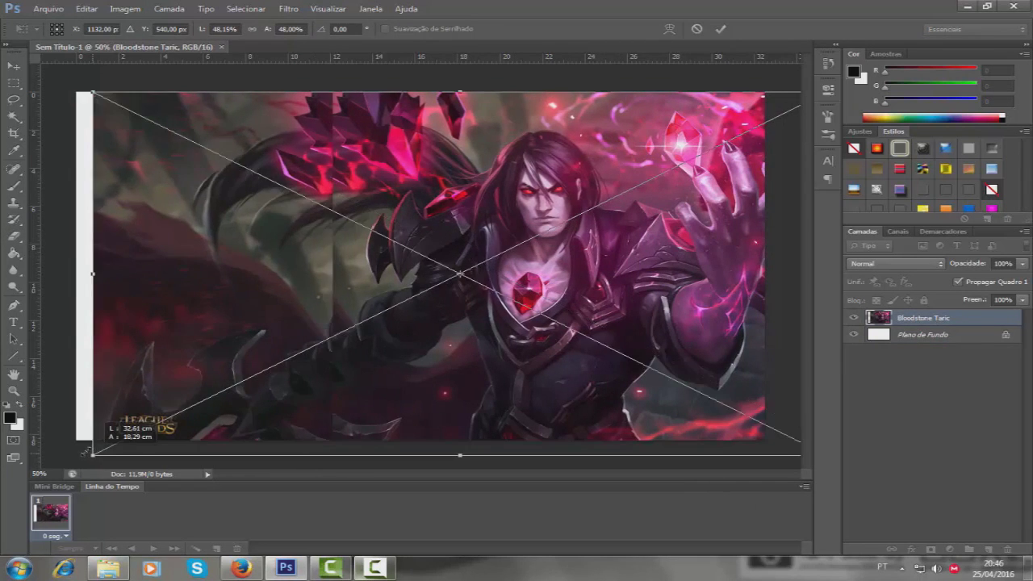
{"action": "left_click_drag", "start_coordinate": [472, 210], "coordinate": [468, 202]}
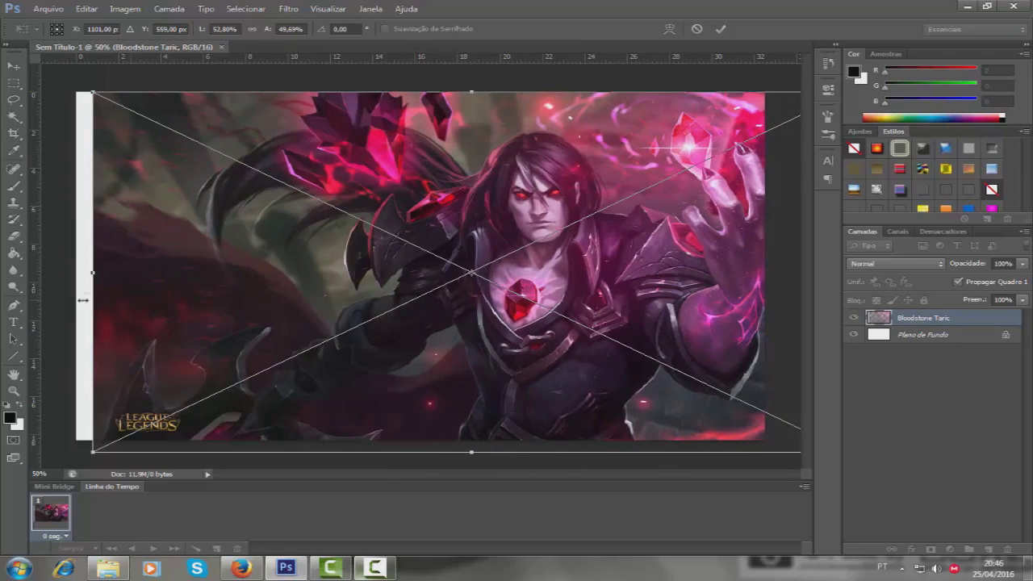
{"action": "left_click_drag", "start_coordinate": [82, 300], "coordinate": [80, 277]}
{"action": "left_click", "coordinate": [48, 8]}
- Place Taric_Splash_1 as a new layer, scaled and positioned over the canvas's left half
{"action": "left_click", "coordinate": [57, 219]}
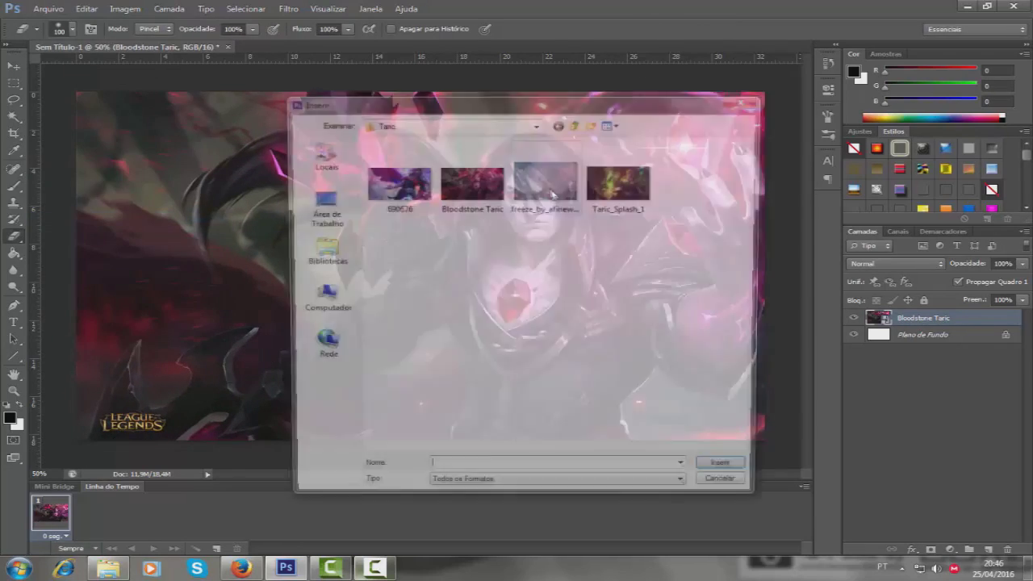
{"action": "left_click", "coordinate": [623, 180]}
{"action": "left_click", "coordinate": [721, 467]}
{"action": "left_click_drag", "start_coordinate": [414, 264], "coordinate": [279, 206]}
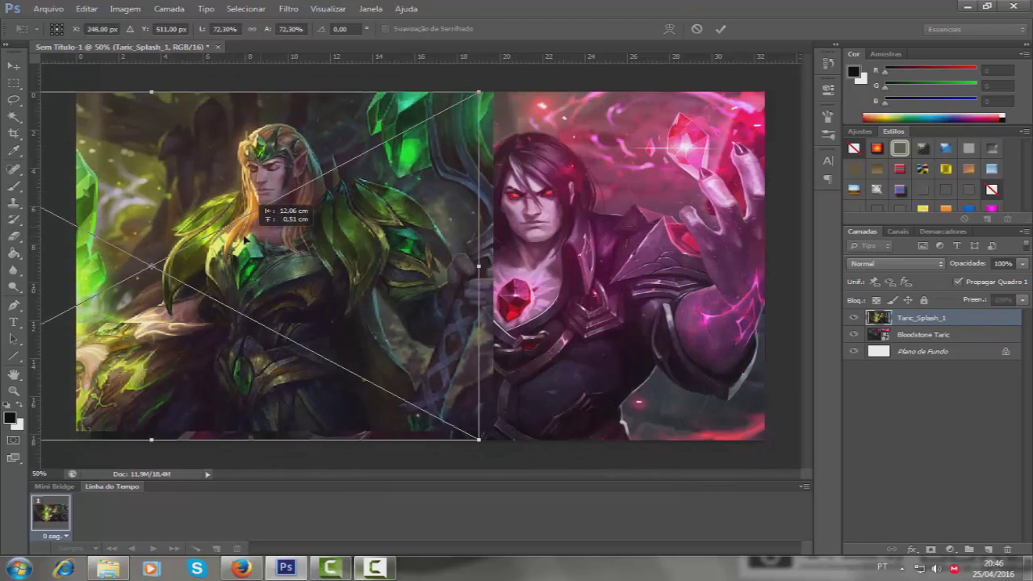
{"action": "left_click_drag", "start_coordinate": [473, 439], "coordinate": [486, 451]}
{"action": "left_click_drag", "start_coordinate": [486, 93], "coordinate": [490, 74]}
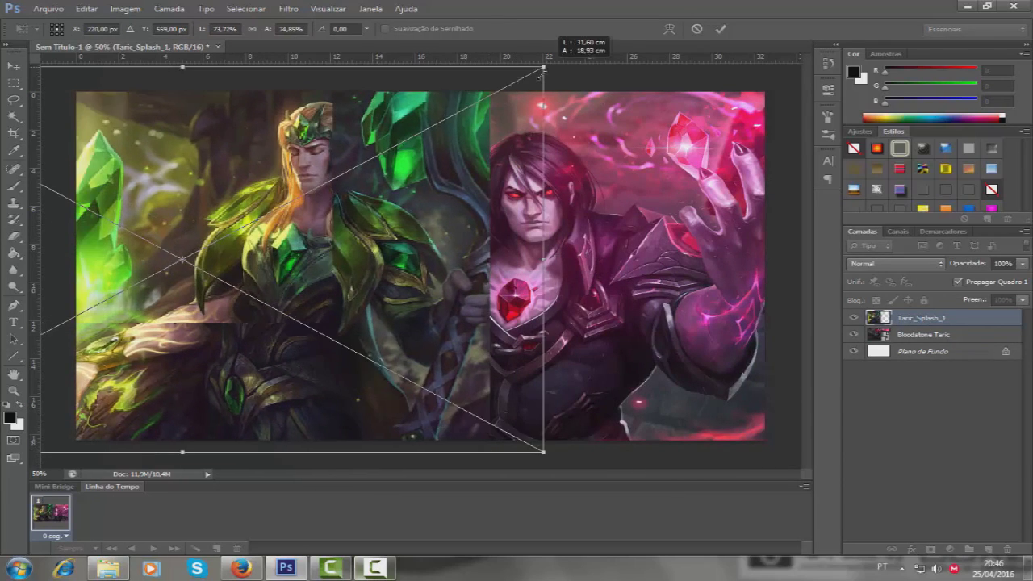
{"action": "left_click_drag", "start_coordinate": [379, 206], "coordinate": [396, 205]}
{"action": "left_click", "coordinate": [721, 28]}
- Rasterize the Taric_Splash_1 layer and erase its seam to blend it into the Bloodstone art
{"action": "key", "text": "e"}
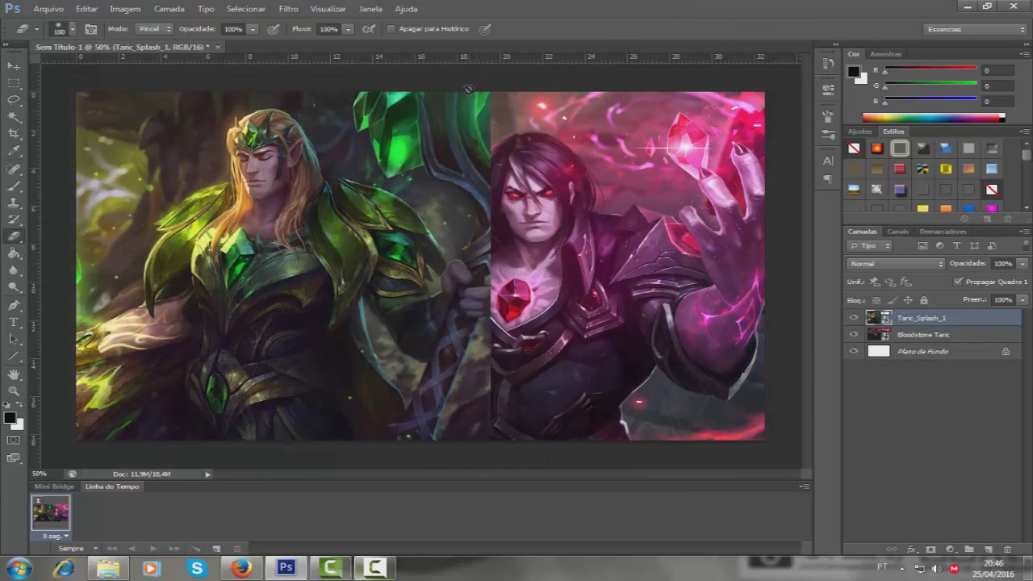
{"action": "left_click", "coordinate": [468, 101]}
{"action": "left_click", "coordinate": [484, 223]}
{"action": "left_click_drag", "start_coordinate": [464, 97], "coordinate": [484, 395]}
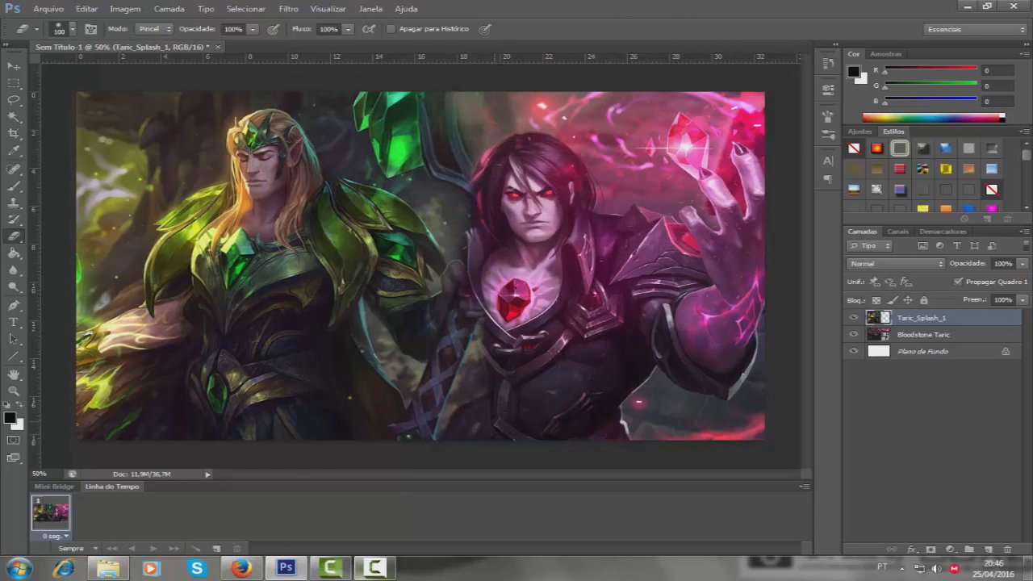
{"action": "key", "text": "ctrl+z"}
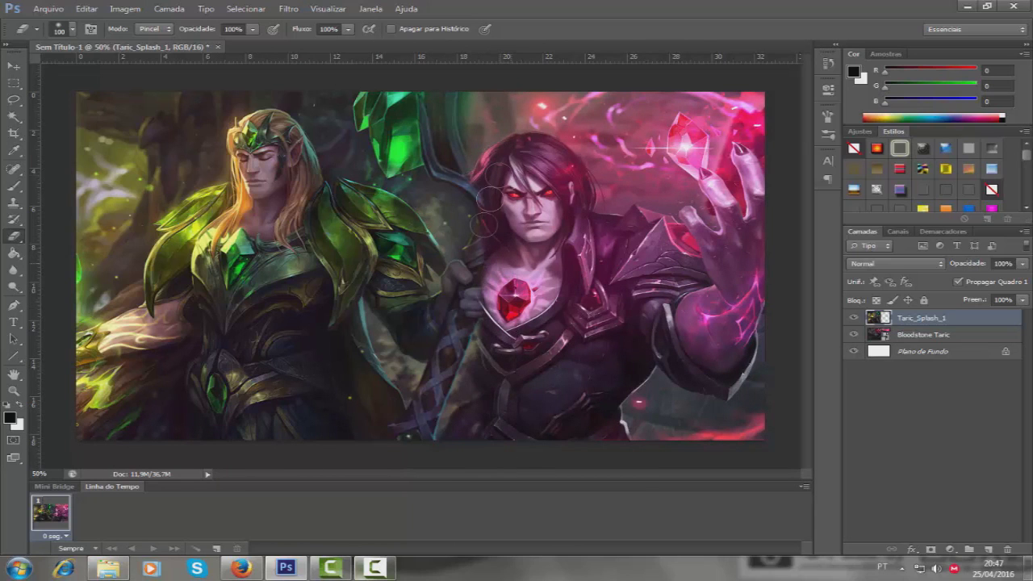
{"action": "left_click_drag", "start_coordinate": [476, 89], "coordinate": [496, 447]}
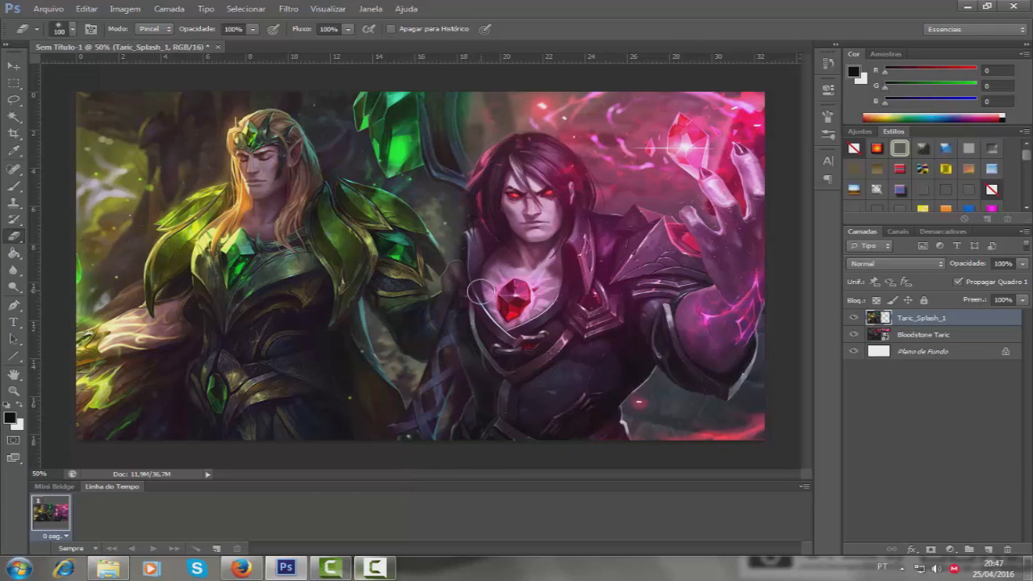
{"action": "left_click", "coordinate": [887, 334]}
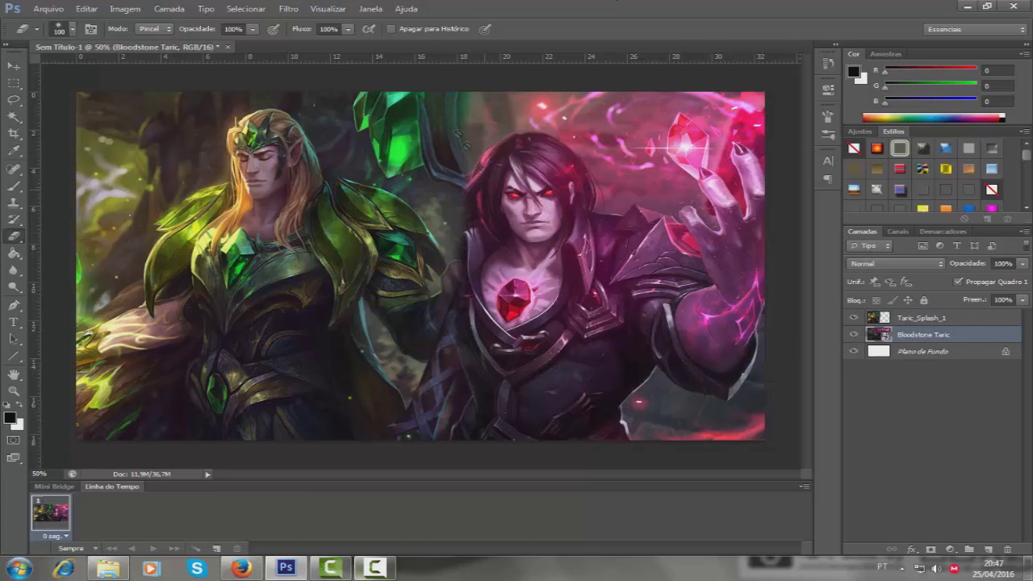
{"action": "left_click", "coordinate": [630, 190]}
{"action": "left_click", "coordinate": [482, 224]}
{"action": "left_click", "coordinate": [920, 317]}
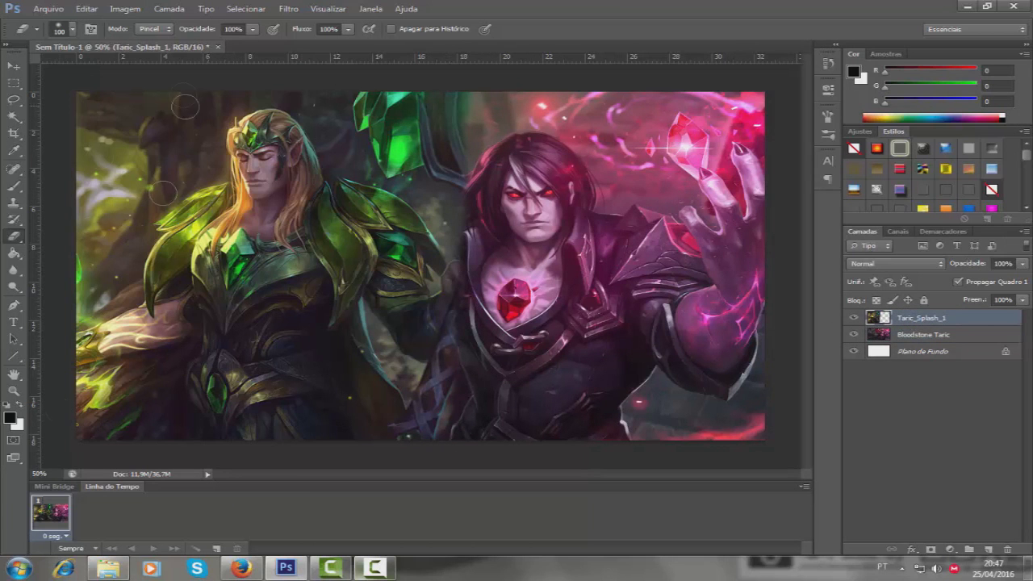
{"action": "left_click", "coordinate": [48, 8]}
{"action": "left_click", "coordinate": [53, 220]}
- Stretch the freeze texture across the canvas in Sobrepor blending at 72% opacity
{"action": "double_click", "coordinate": [521, 208]}
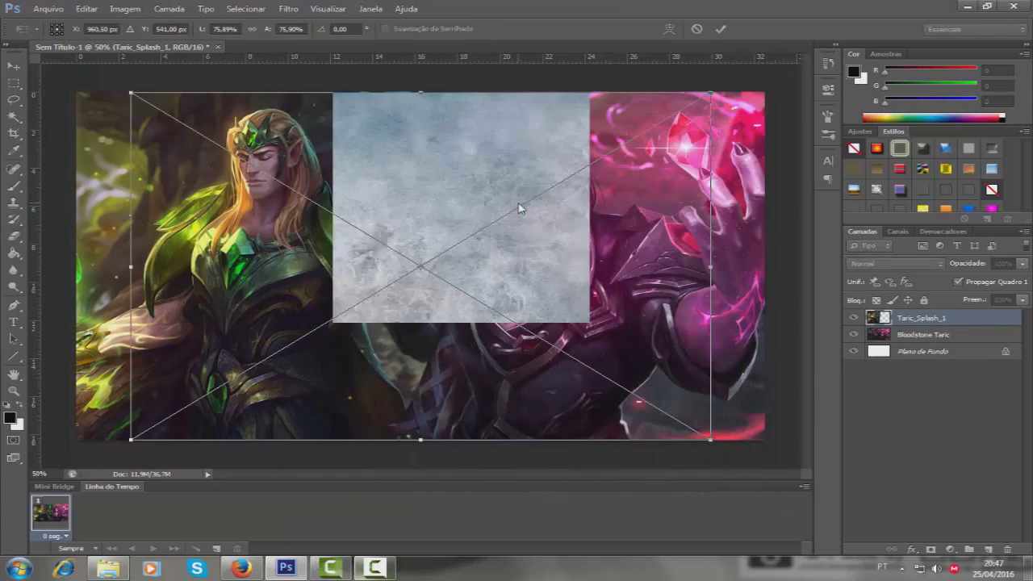
{"action": "left_click_drag", "start_coordinate": [710, 266], "coordinate": [764, 266]}
{"action": "left_click_drag", "start_coordinate": [131, 267], "coordinate": [75, 267]}
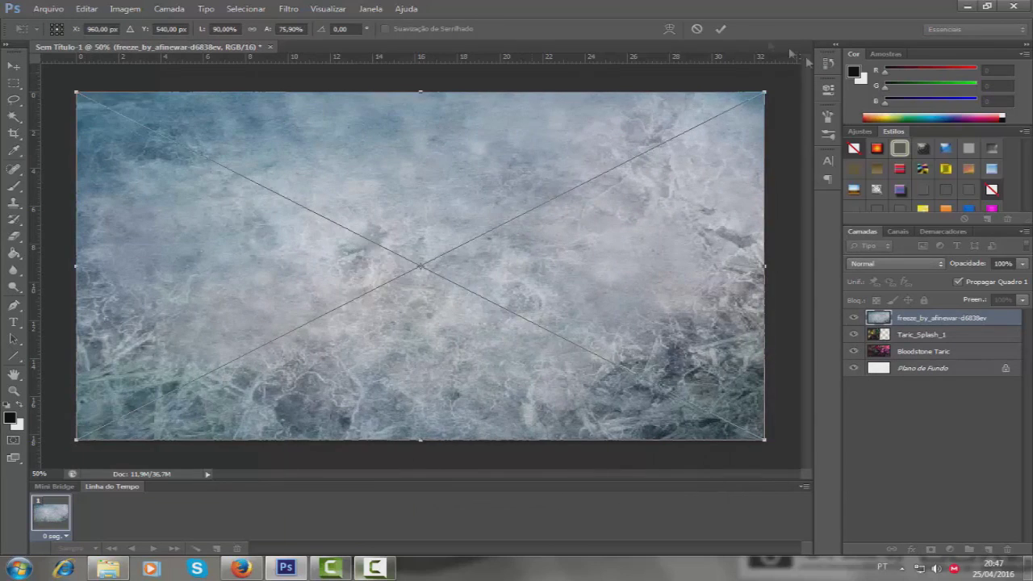
{"action": "key", "text": "Return"}
{"action": "key", "text": "e"}
{"action": "left_click", "coordinate": [890, 263]}
{"action": "left_click", "coordinate": [888, 193]}
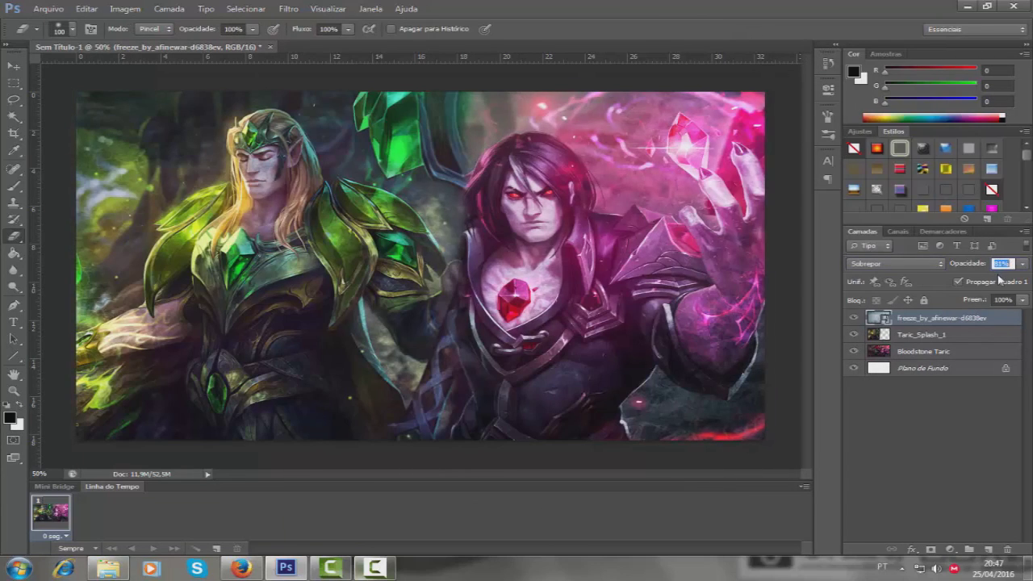
{"action": "key", "text": "Up"}
{"action": "key", "text": "Up"}
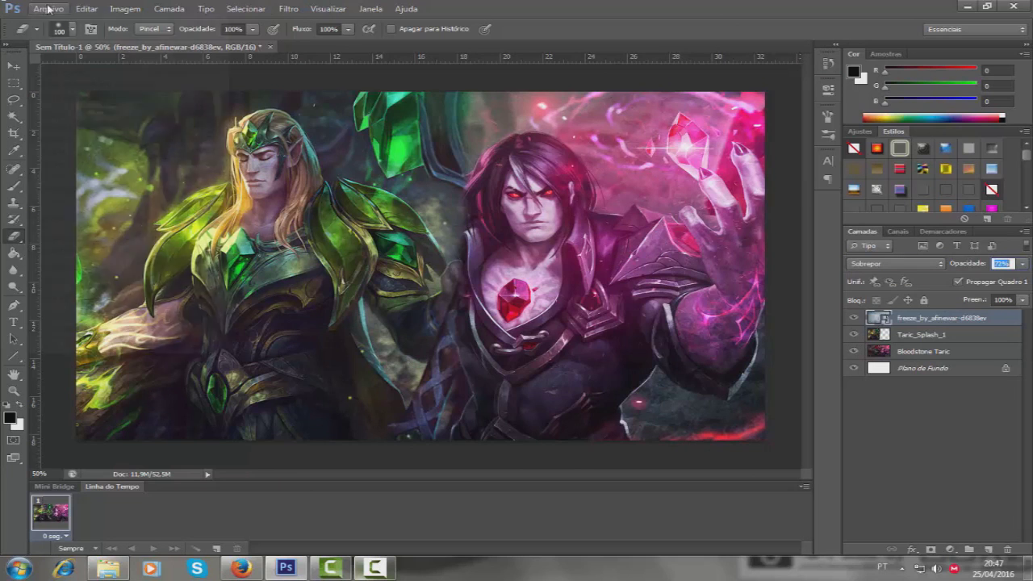
- Place a Hartz GFX Mega Pack Nébulas image, stretch it to fill the canvas, set Sobrepor
{"action": "left_click", "coordinate": [48, 8]}
{"action": "left_click", "coordinate": [53, 220]}
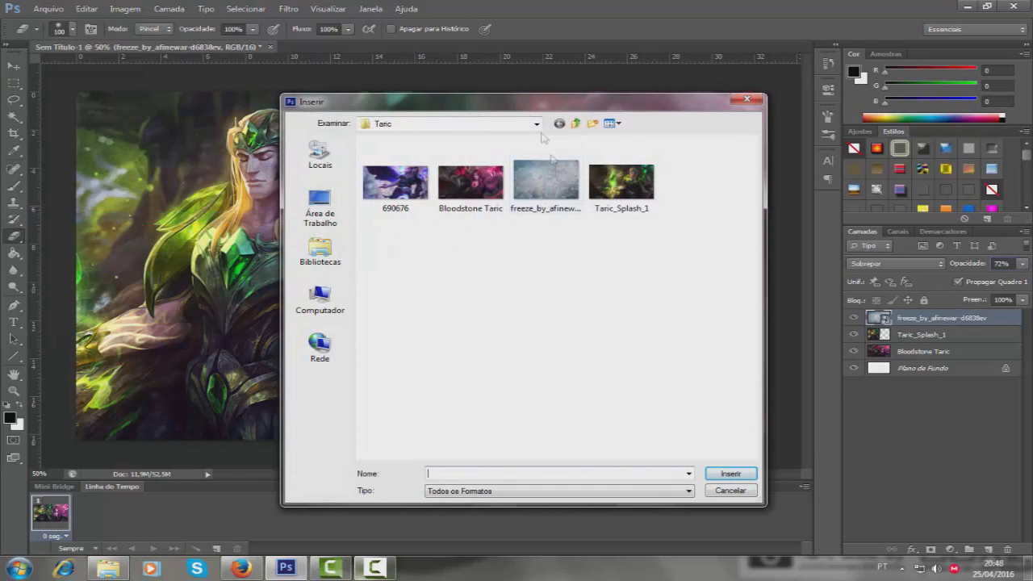
{"action": "left_click", "coordinate": [536, 124]}
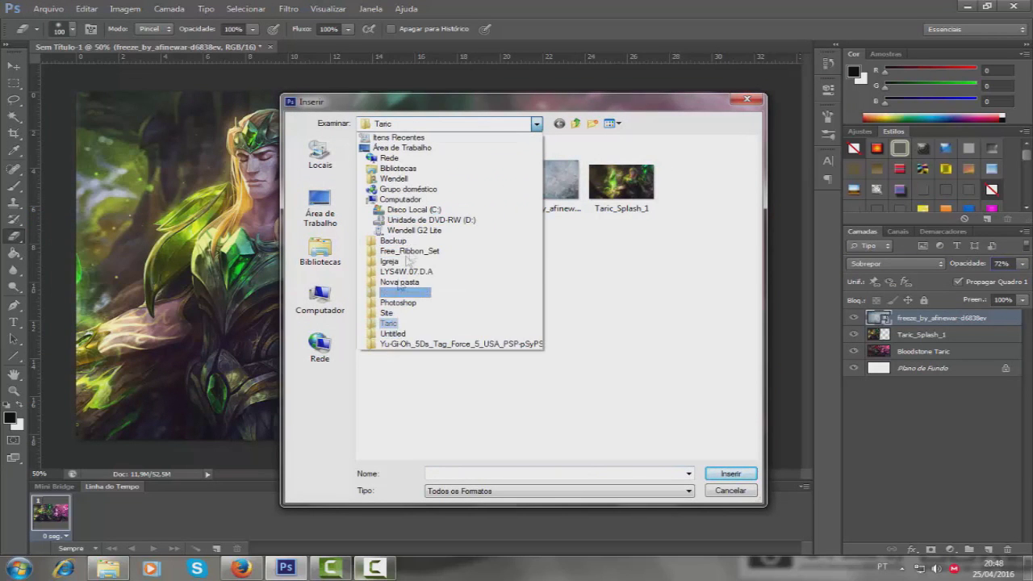
{"action": "left_click", "coordinate": [405, 292]}
{"action": "double_click", "coordinate": [618, 174]}
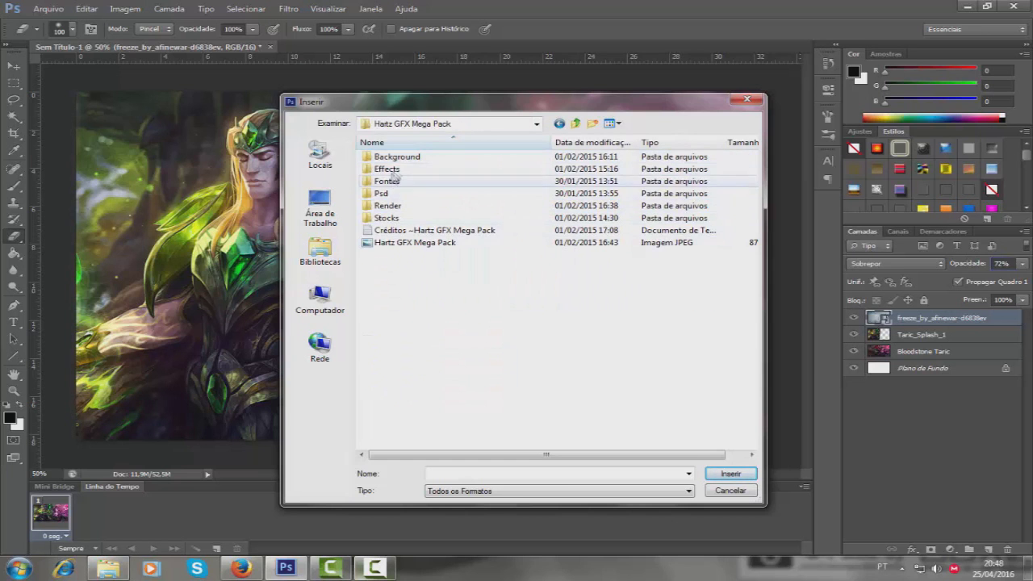
{"action": "double_click", "coordinate": [380, 181]}
{"action": "double_click", "coordinate": [440, 191]}
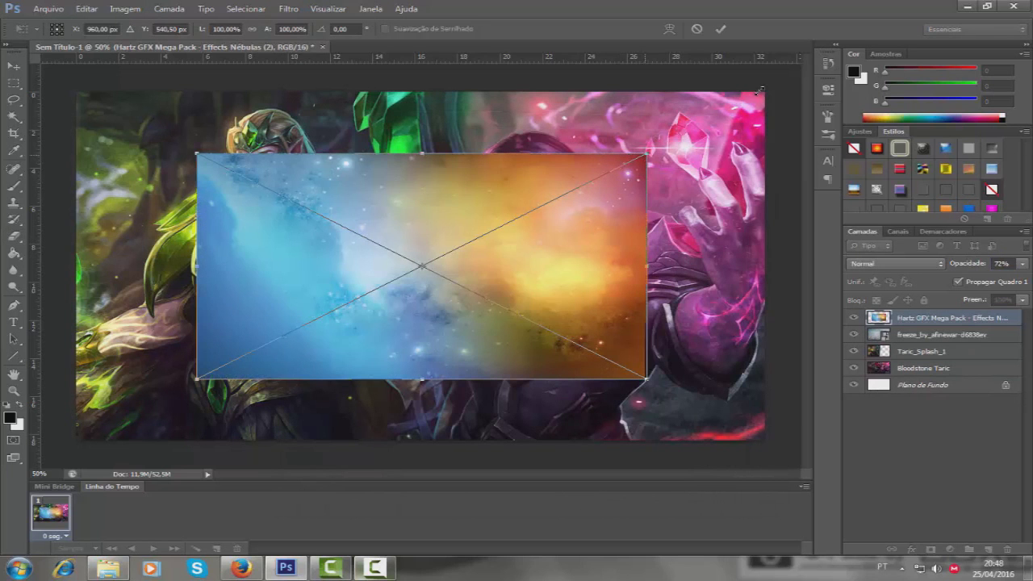
{"action": "left_click_drag", "start_coordinate": [641, 154], "coordinate": [764, 92]}
{"action": "left_click_drag", "start_coordinate": [197, 378], "coordinate": [76, 439]}
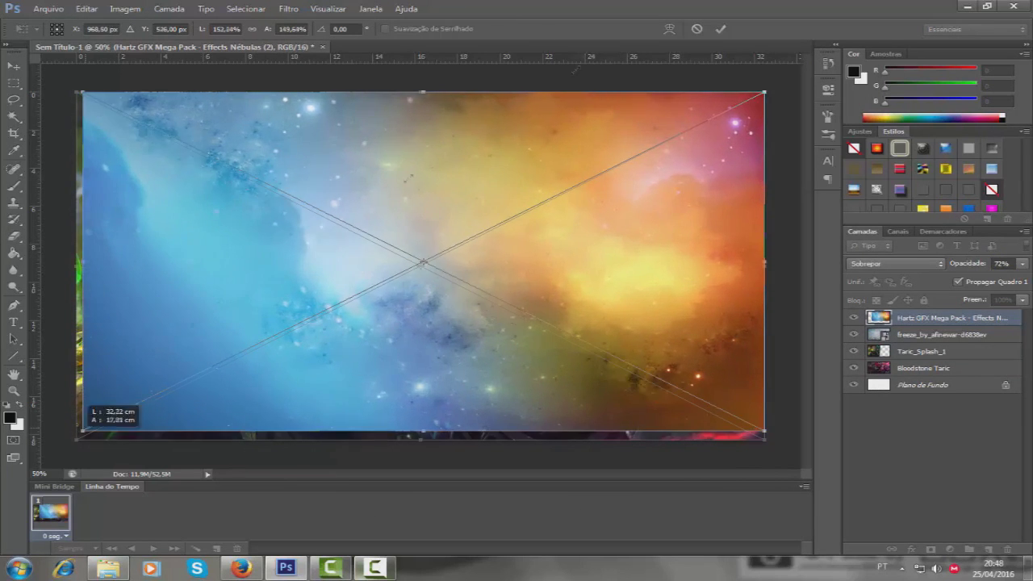
{"action": "key", "text": "Return"}
{"action": "left_click", "coordinate": [895, 264]}
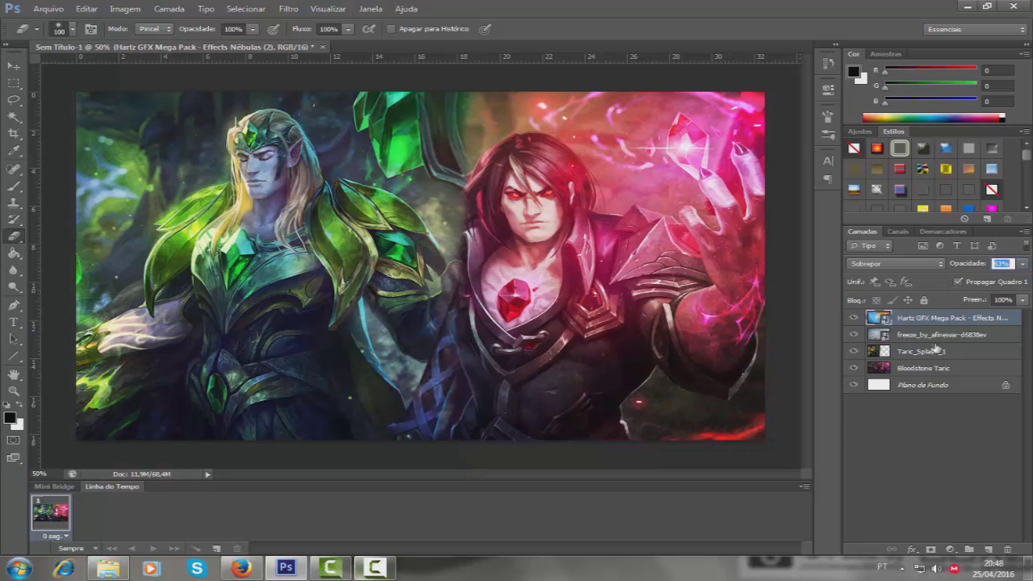
- Place the texture_297 grunge texture full-canvas on top, in Sobrepor blending at 27% opacity
{"action": "left_click", "coordinate": [48, 8]}
{"action": "left_click", "coordinate": [106, 216]}
{"action": "left_click", "coordinate": [536, 123]}
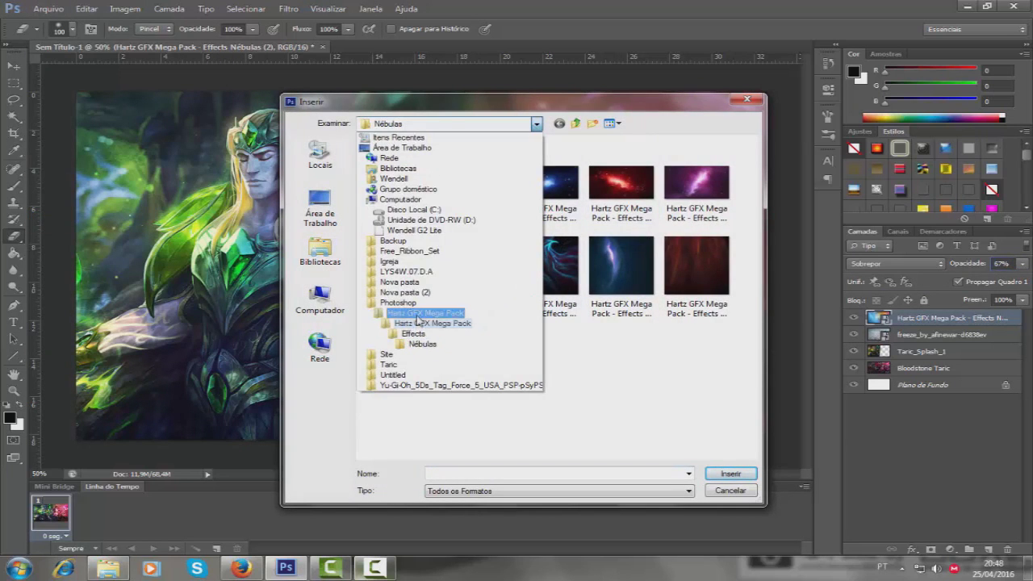
{"action": "left_click", "coordinate": [417, 312]}
{"action": "left_click", "coordinate": [536, 124]}
{"action": "left_click", "coordinate": [398, 303]}
{"action": "double_click", "coordinate": [473, 371]}
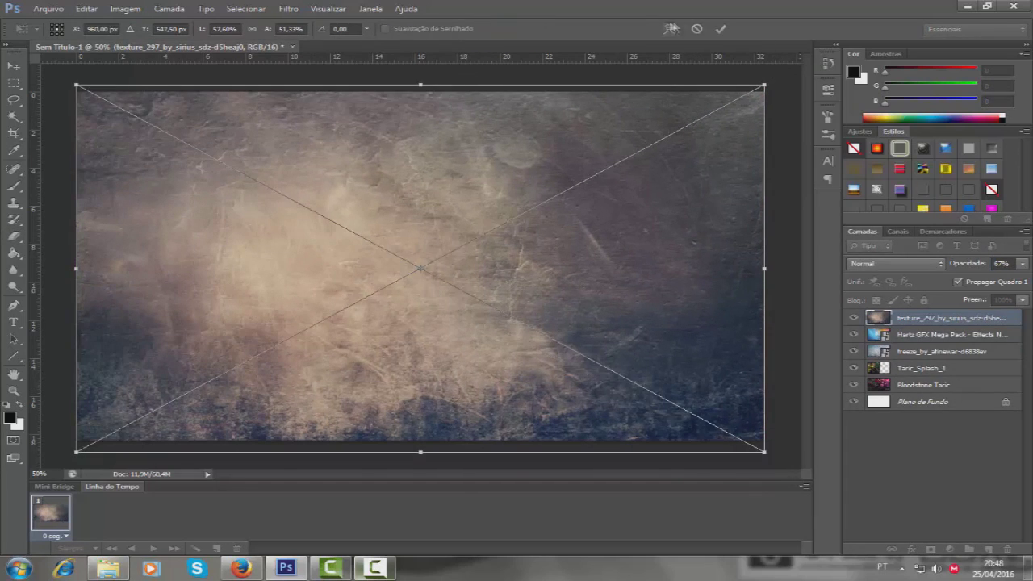
{"action": "key", "text": "Return"}
{"action": "left_click", "coordinate": [889, 263]}
{"action": "left_click", "coordinate": [887, 162]}
{"action": "left_click", "coordinate": [1000, 263]}
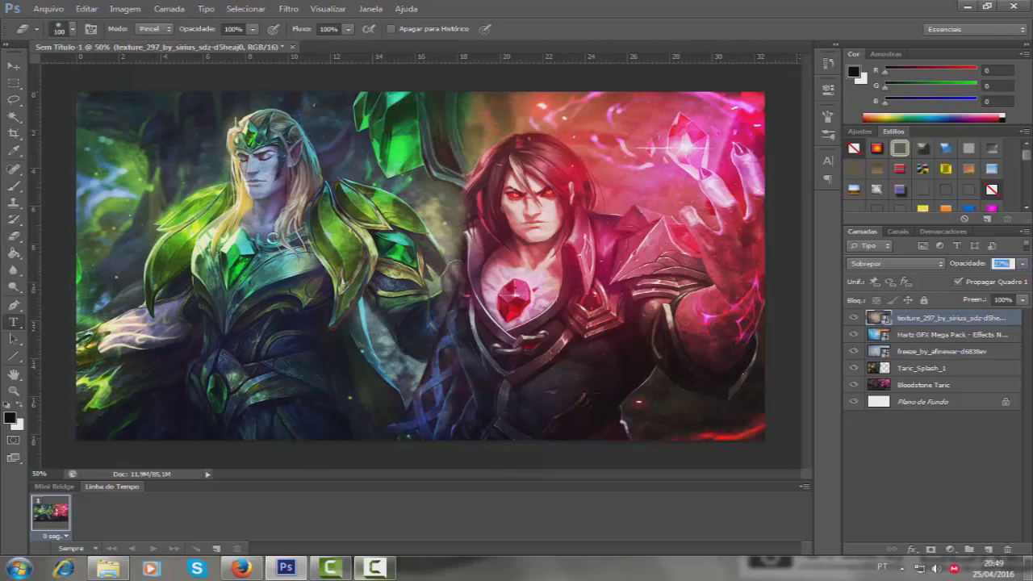
- Add a Taric text title in the Chardons font across the upper canvas and rotate it
{"action": "key", "text": "t"}
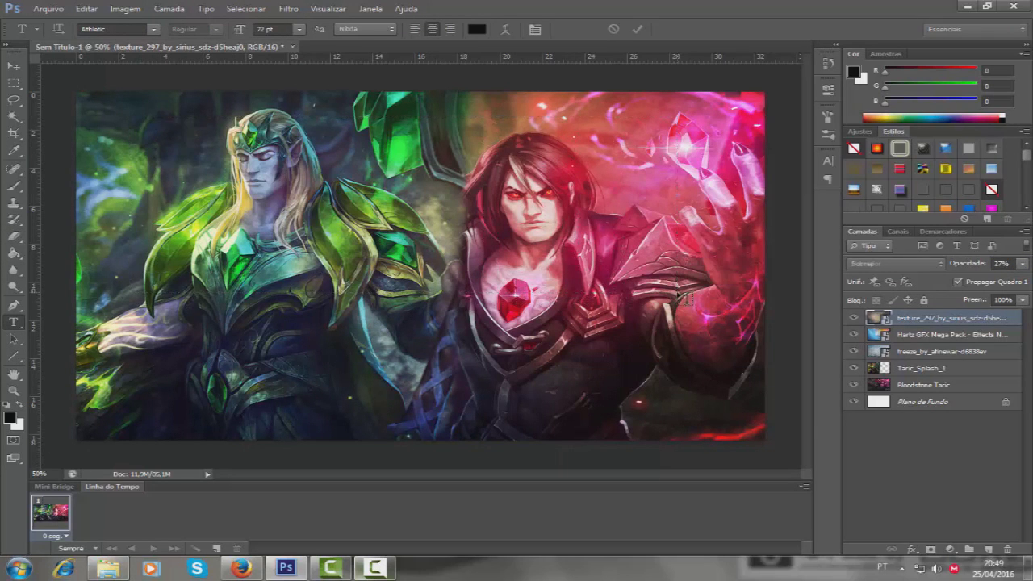
{"action": "left_click_drag", "start_coordinate": [130, 116], "coordinate": [682, 295]}
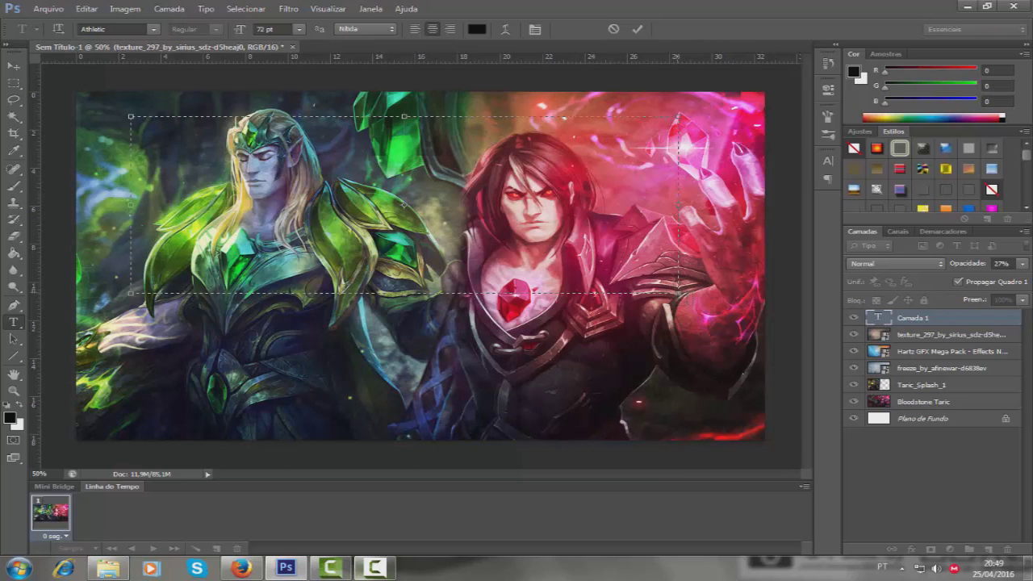
{"action": "left_click", "coordinate": [157, 30]}
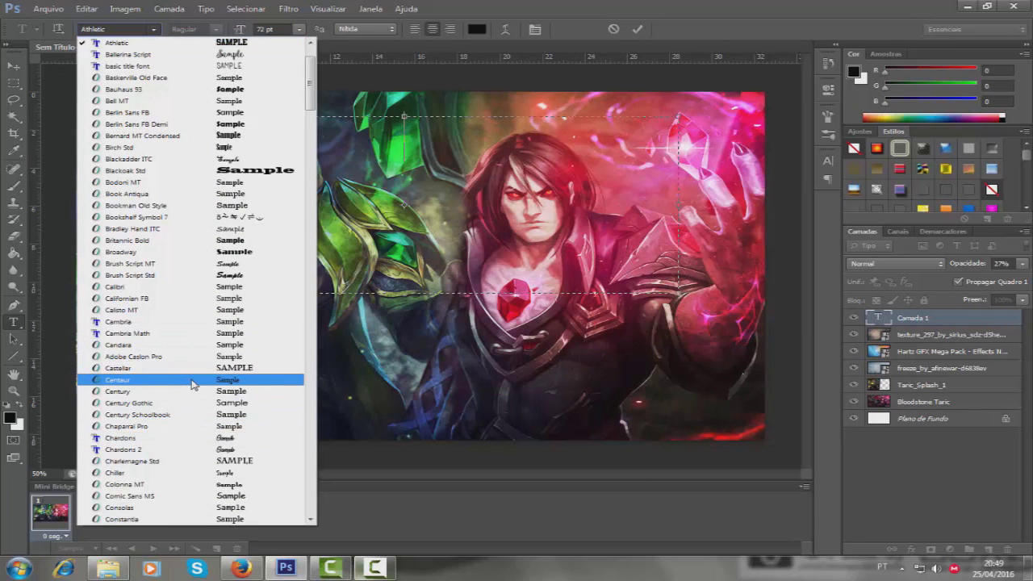
{"action": "left_click", "coordinate": [162, 438]}
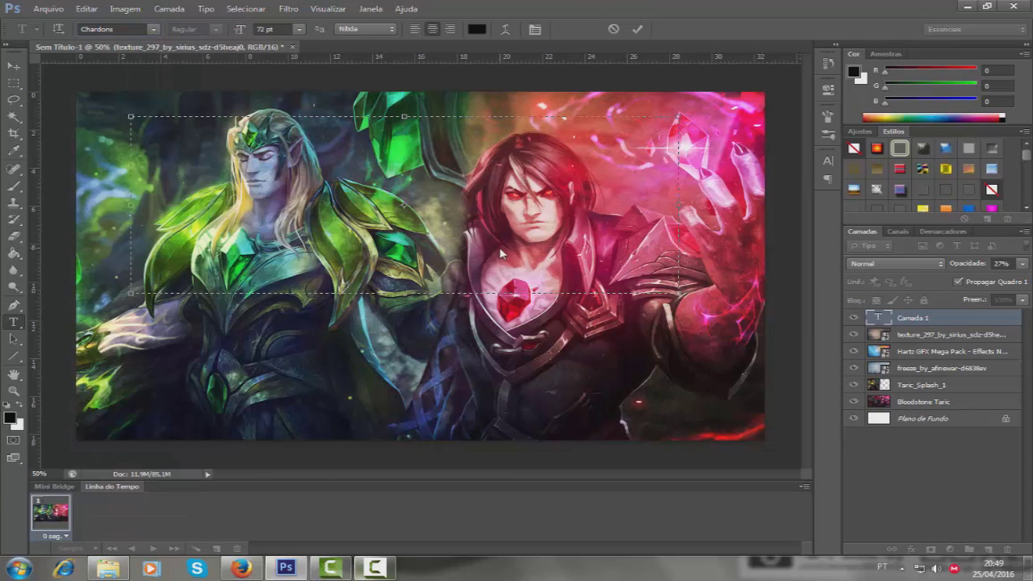
{"action": "type", "text": "Taric"}
{"action": "key", "text": "ctrl+a"}
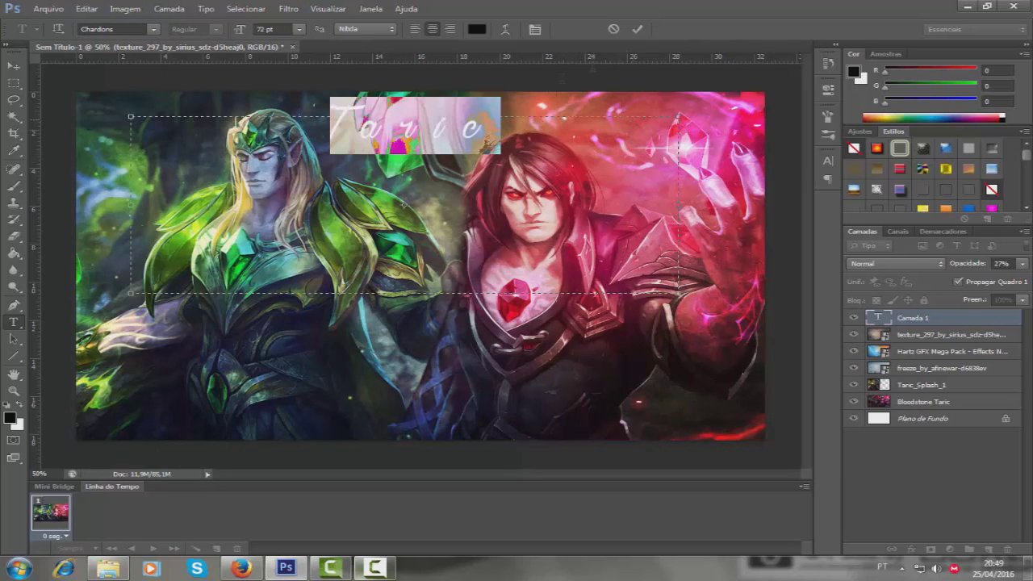
{"action": "left_click", "coordinate": [637, 29]}
{"action": "key", "text": "ctrl+t"}
{"action": "mouse_move", "coordinate": [433, 131]}
{"action": "left_mouse_down"}
{"action": "mouse_move", "coordinate": [216, 121]}
{"action": "mouse_move", "coordinate": [186, 141]}
{"action": "left_mouse_up"}
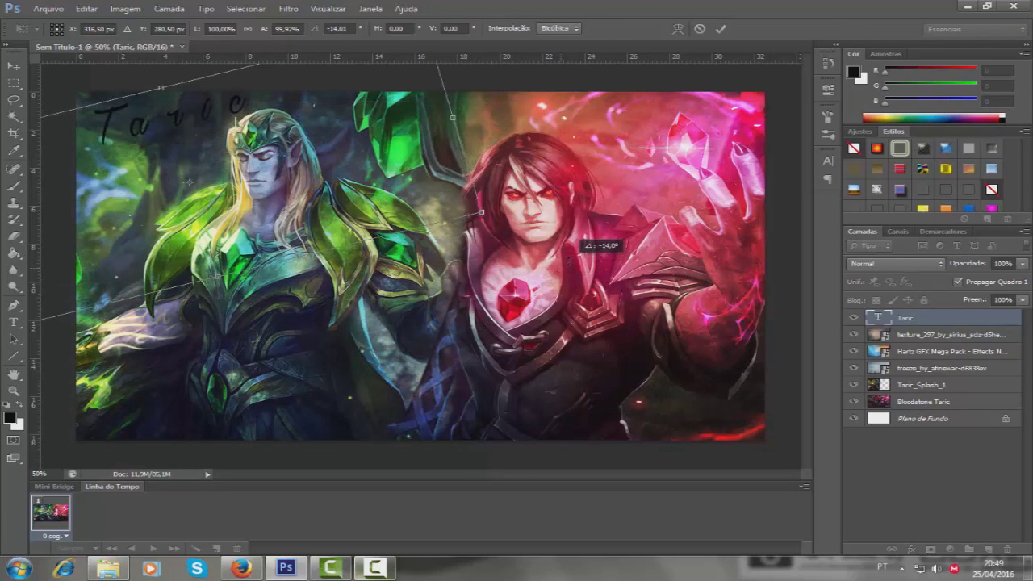
{"action": "key", "text": "Return"}
- Apply a green preset style to the Taric title and tilt it slightly
{"action": "scroll", "coordinate": [1023, 157], "scroll_direction": "down", "scroll_amount": 1}
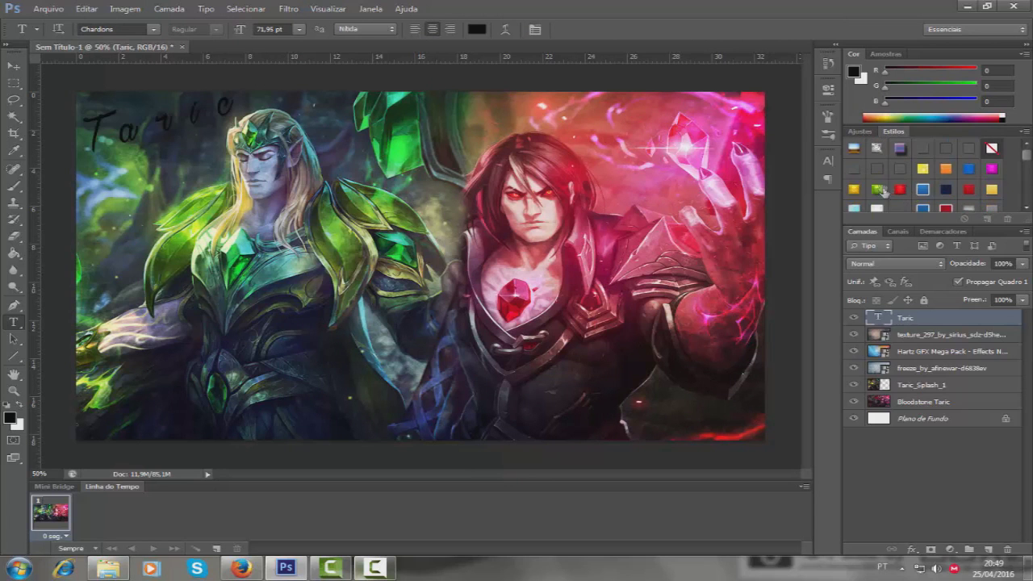
{"action": "left_click", "coordinate": [877, 189]}
{"action": "key", "text": "ctrl+t"}
{"action": "left_click_drag", "start_coordinate": [474, 350], "coordinate": [472, 351]}
{"action": "key", "text": "Return"}
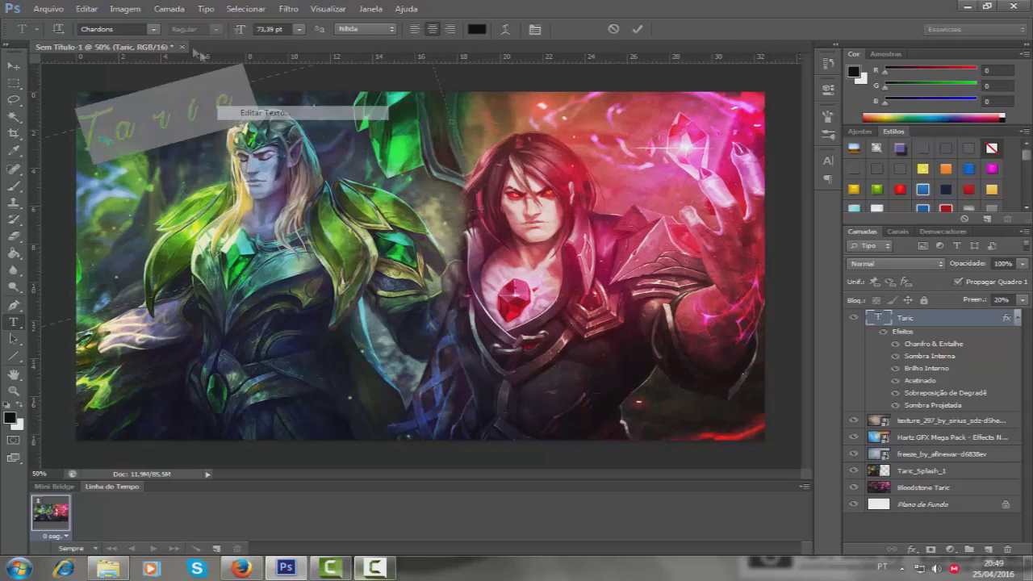
- Try Copperplate Gothic and another font for the Taric title
{"action": "left_click", "coordinate": [152, 29]}
{"action": "left_click", "coordinate": [145, 168]}
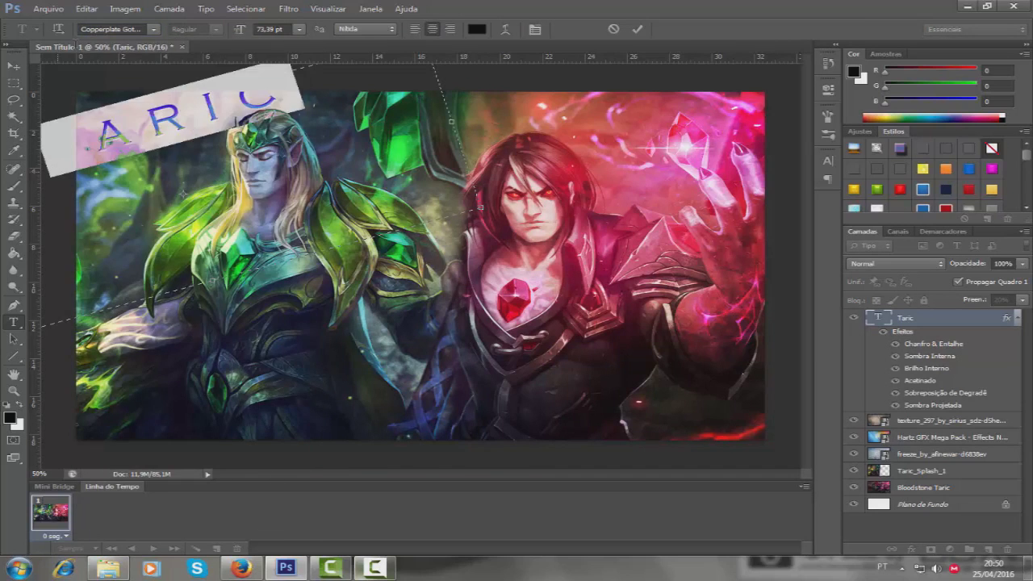
{"action": "left_click", "coordinate": [152, 29]}
{"action": "scroll", "coordinate": [258, 191], "scroll_direction": "down", "scroll_amount": 3}
{"action": "scroll", "coordinate": [242, 299], "scroll_direction": "up", "scroll_amount": 5}
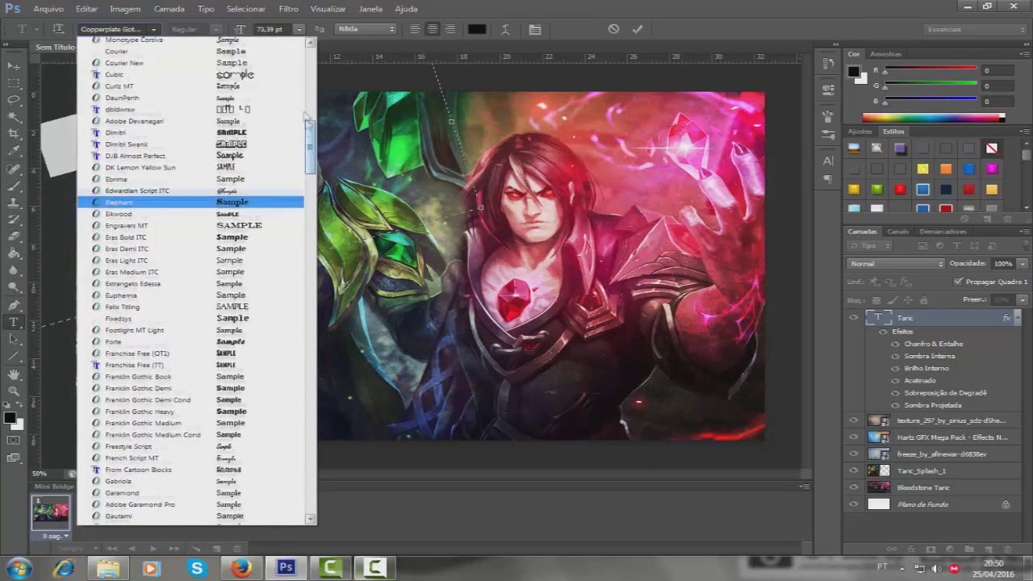
{"action": "scroll", "coordinate": [242, 242], "scroll_direction": "up", "scroll_amount": 5}
{"action": "left_click", "coordinate": [230, 96]}
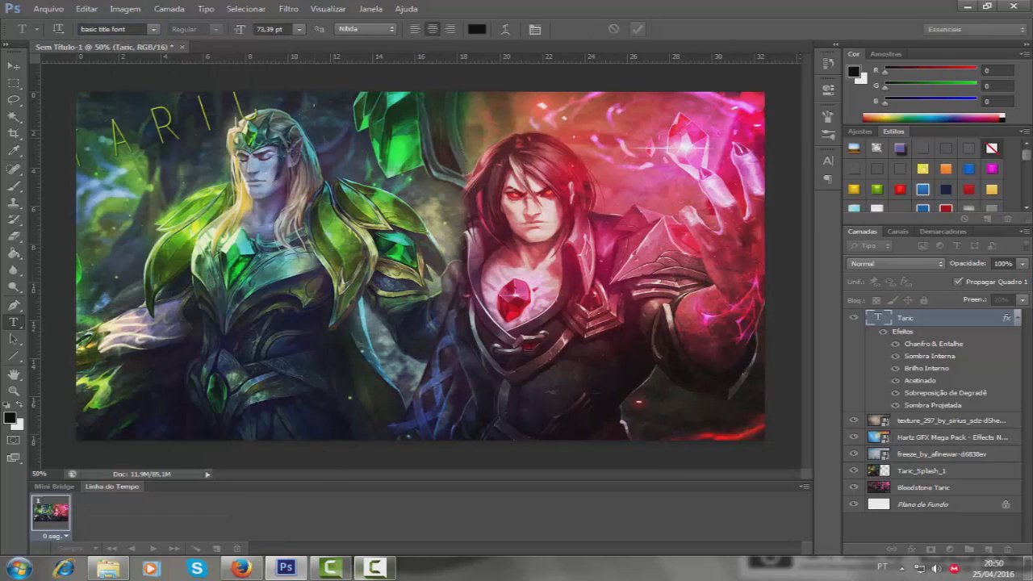
- Scale the Taric title down toward the top left of the banner
{"action": "key", "text": "ctrl+t"}
{"action": "left_click_drag", "start_coordinate": [278, 97], "coordinate": [421, 300]}
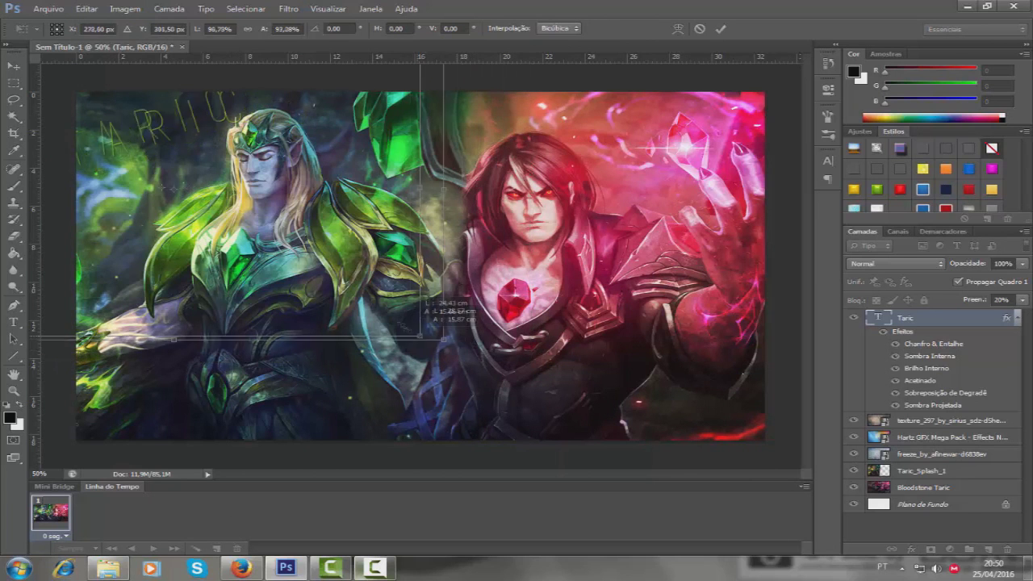
{"action": "left_click_drag", "start_coordinate": [420, 336], "coordinate": [379, 312]}
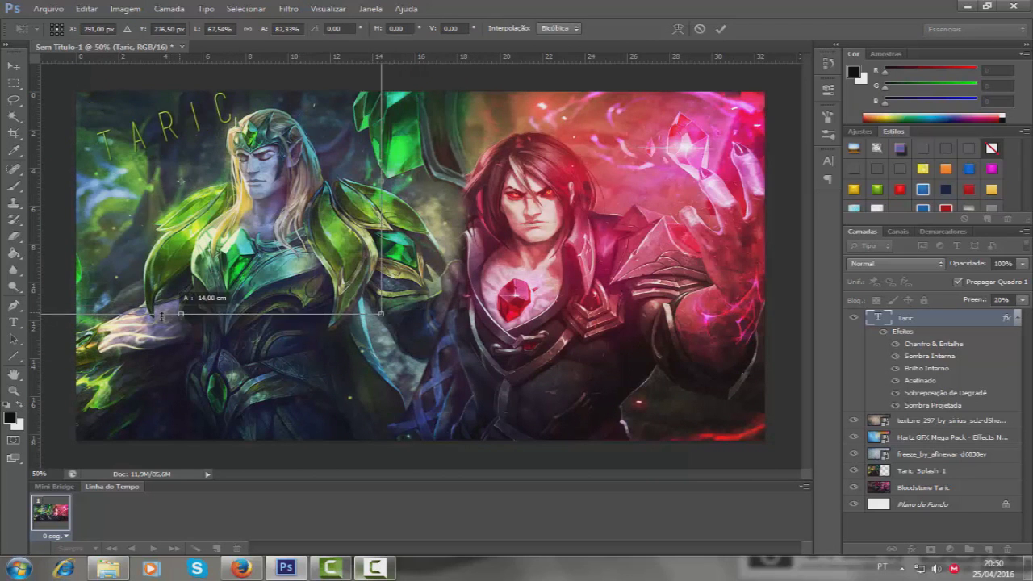
{"action": "scroll", "coordinate": [242, 242], "scroll_direction": "down", "scroll_amount": 1}
{"action": "left_click_drag", "start_coordinate": [160, 316], "coordinate": [339, 139]}
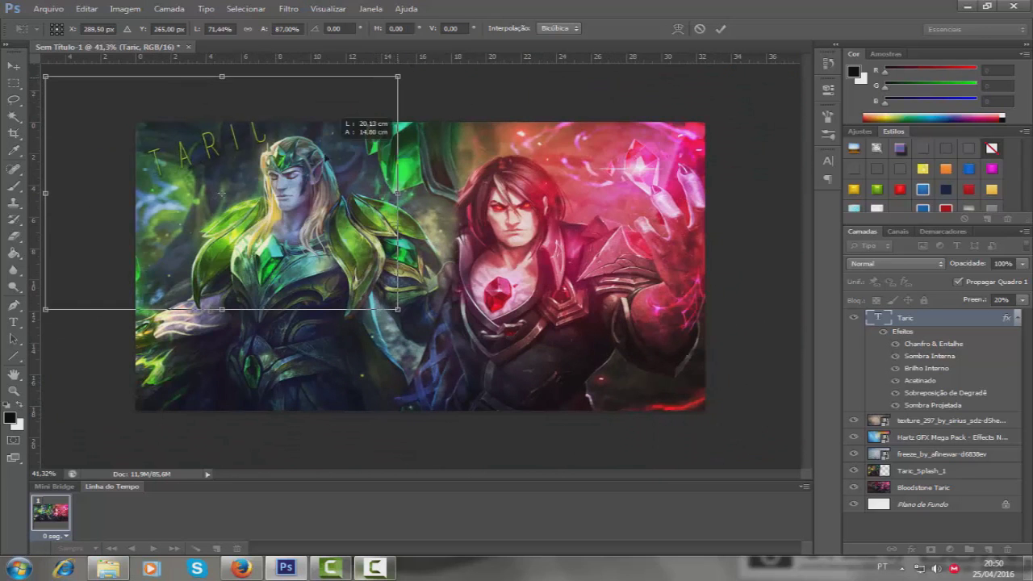
{"action": "left_click", "coordinate": [721, 28]}
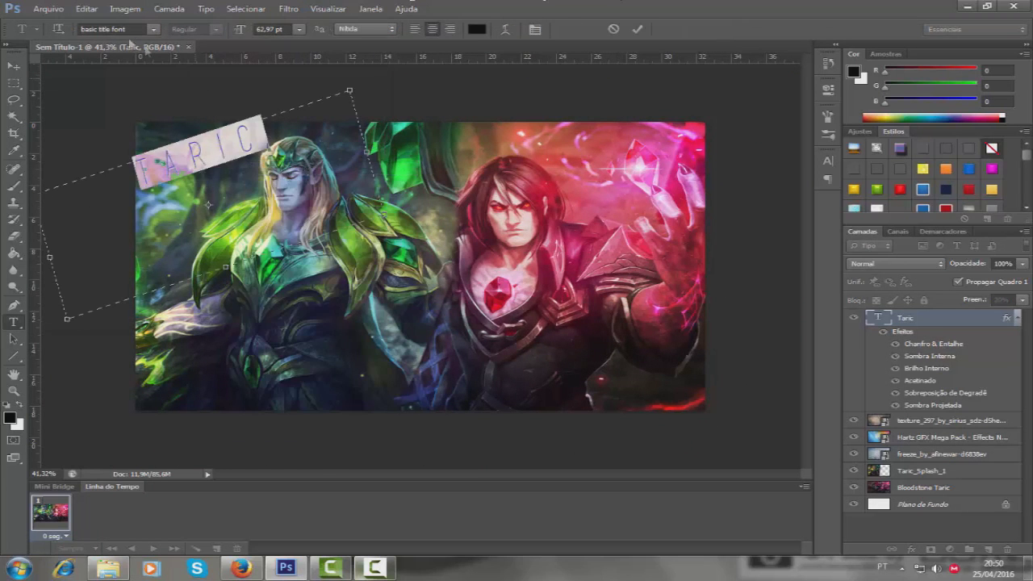
- Switch the title font through Berlin Sans FB and Chardons, settling on Athletic
{"action": "left_click", "coordinate": [154, 29]}
{"action": "left_click", "coordinate": [106, 158]}
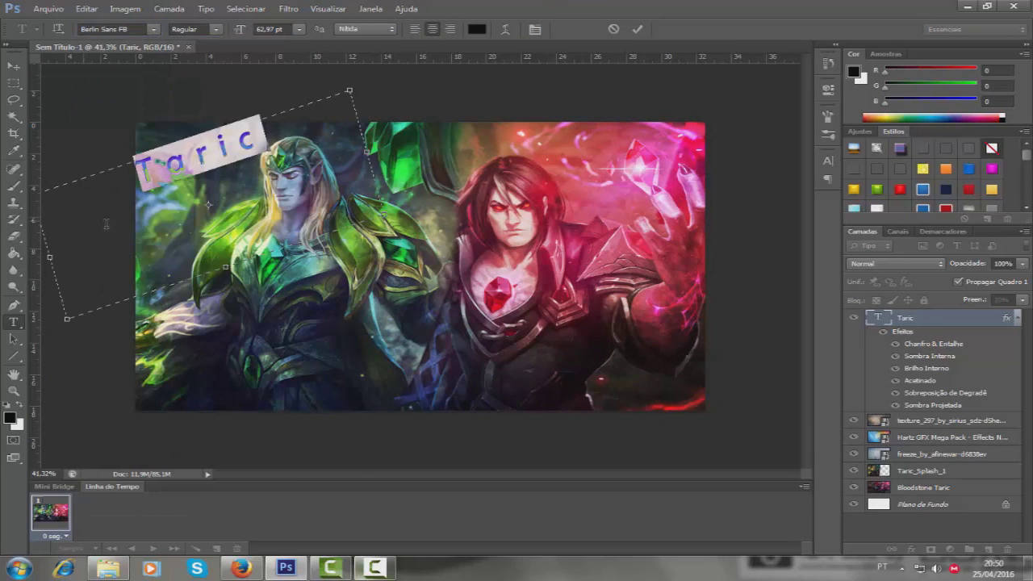
{"action": "left_click", "coordinate": [153, 29]}
{"action": "left_click", "coordinate": [121, 375]}
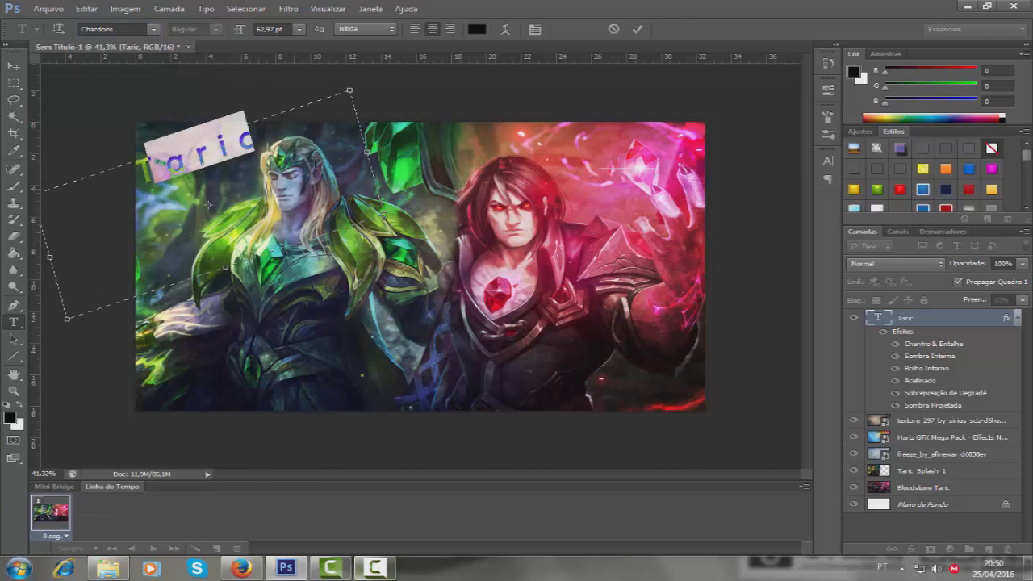
{"action": "left_click", "coordinate": [153, 29]}
{"action": "scroll", "coordinate": [215, 275], "scroll_direction": "up", "scroll_amount": 10}
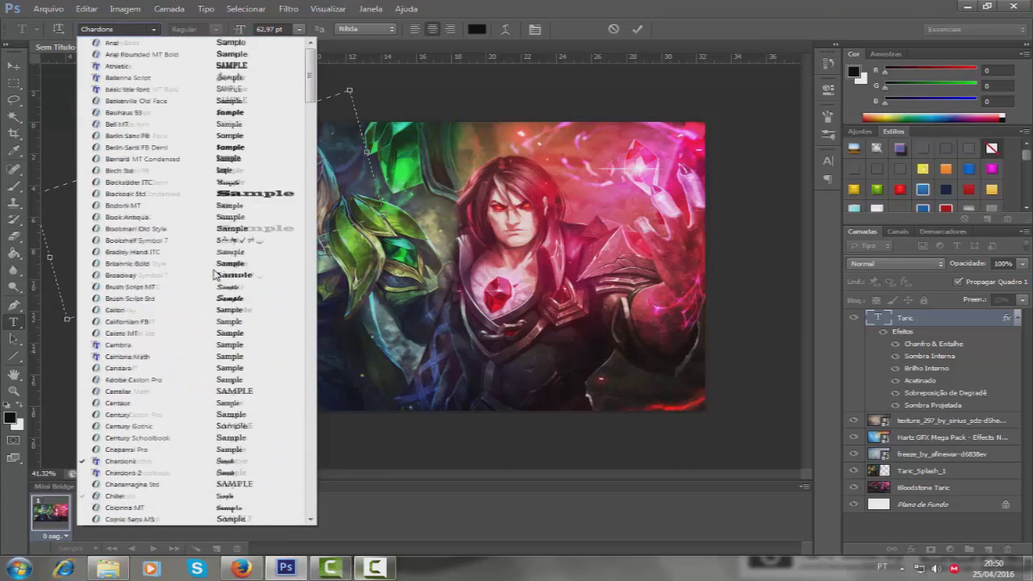
{"action": "scroll", "coordinate": [216, 276], "scroll_direction": "up", "scroll_amount": 2}
{"action": "left_click", "coordinate": [121, 111]}
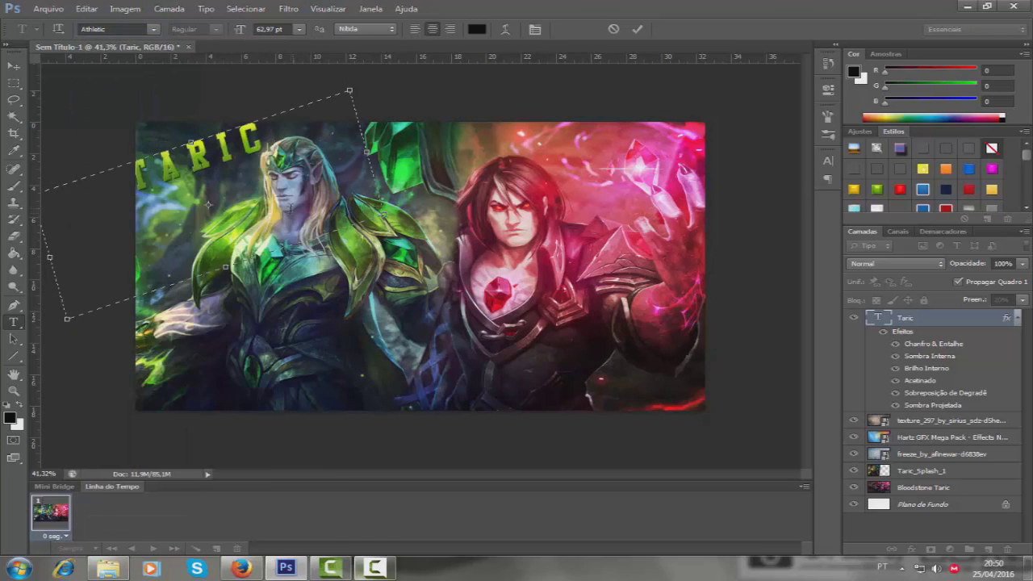
- Commit the TARIC text and begin lowering its layer opacity
{"action": "left_click", "coordinate": [638, 28]}
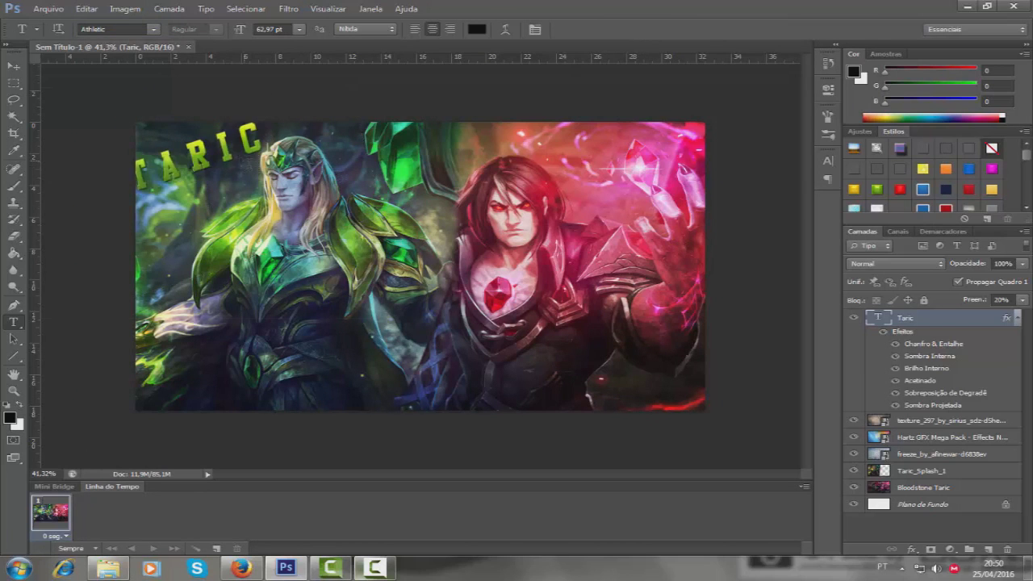
{"action": "key", "text": "ctrl+t"}
{"action": "left_click", "coordinate": [721, 28]}
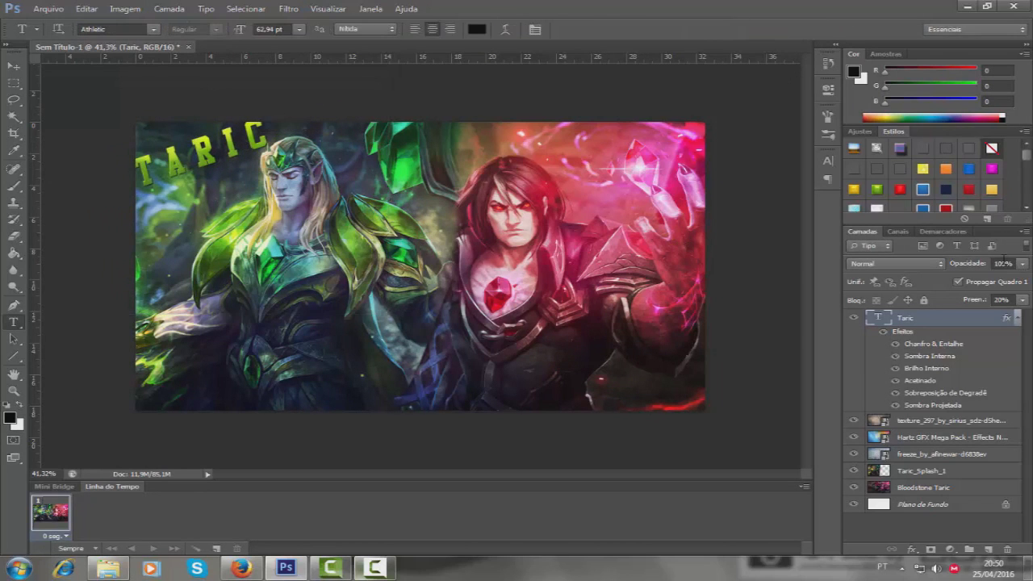
{"action": "key", "text": "shift+Down"}
- Lower the TARIC title to 43% opacity and type a trial REWORK caption
{"action": "key", "text": "shift+Down"}
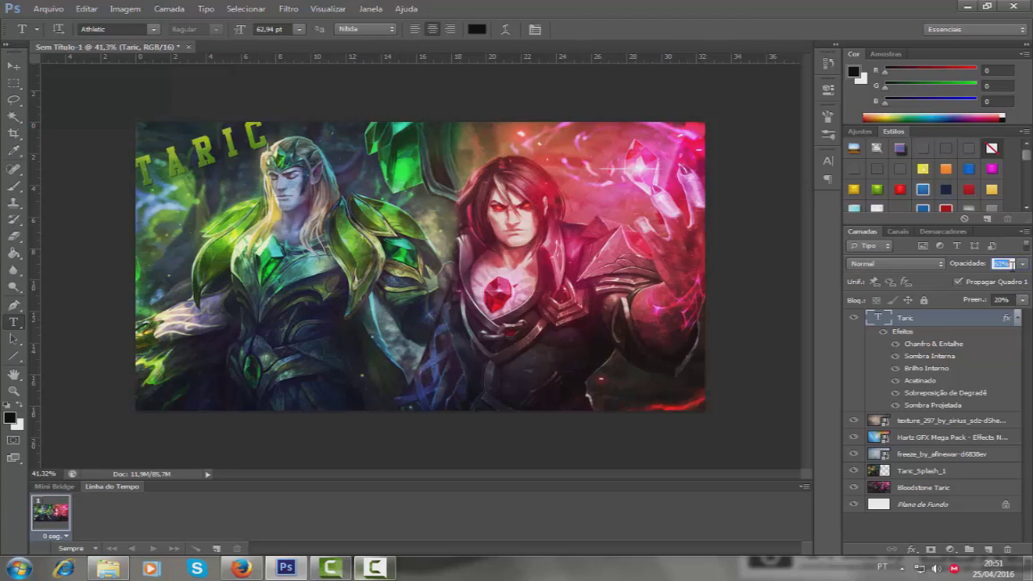
{"action": "key", "text": "shift+Down"}
{"action": "key", "text": "shift+Down"}
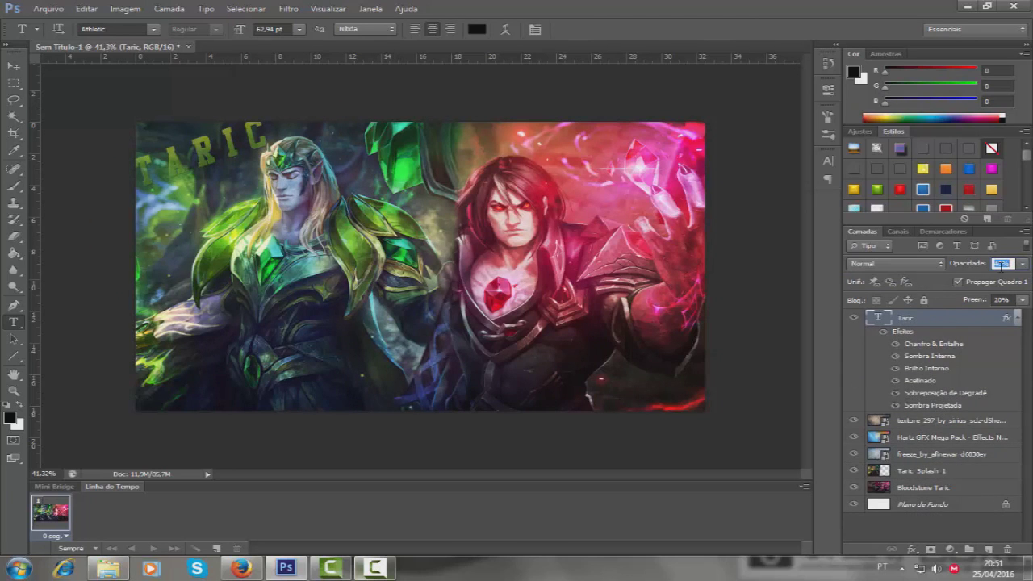
{"action": "left_click_drag", "start_coordinate": [532, 287], "coordinate": [671, 322]}
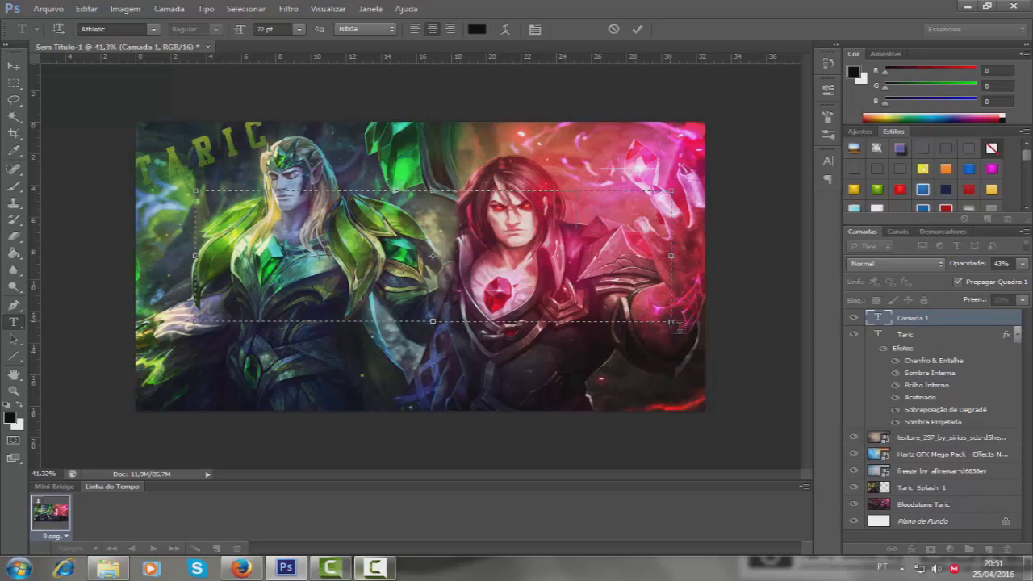
{"action": "type", "text": "REWORK"}
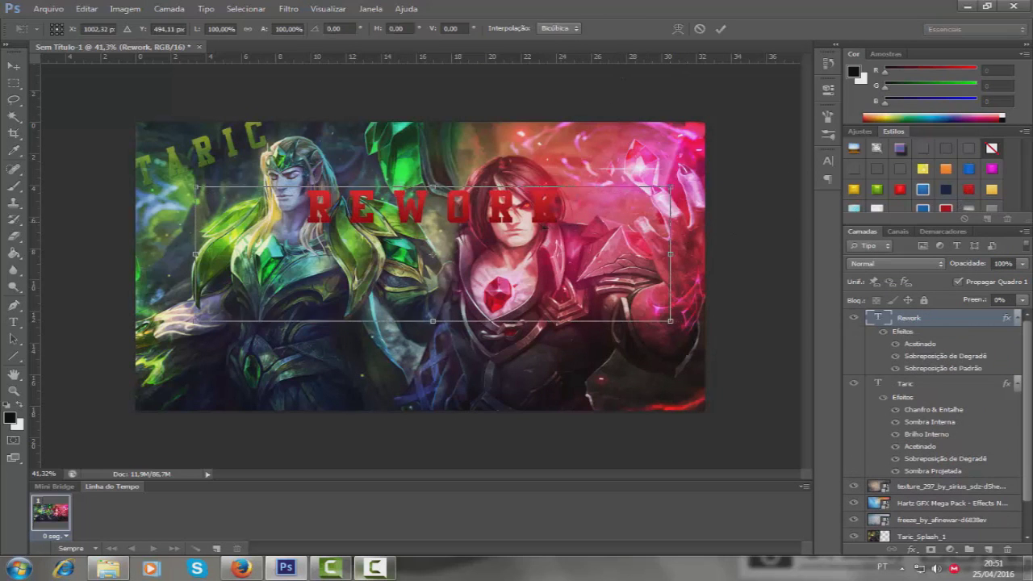
- Move the red REWORK caption to the bottom right, then delete that layer
{"action": "mouse_move", "coordinate": [529, 240]}
{"action": "left_mouse_down"}
{"action": "mouse_move", "coordinate": [646, 356]}
{"action": "mouse_move", "coordinate": [679, 409]}
{"action": "left_mouse_up"}
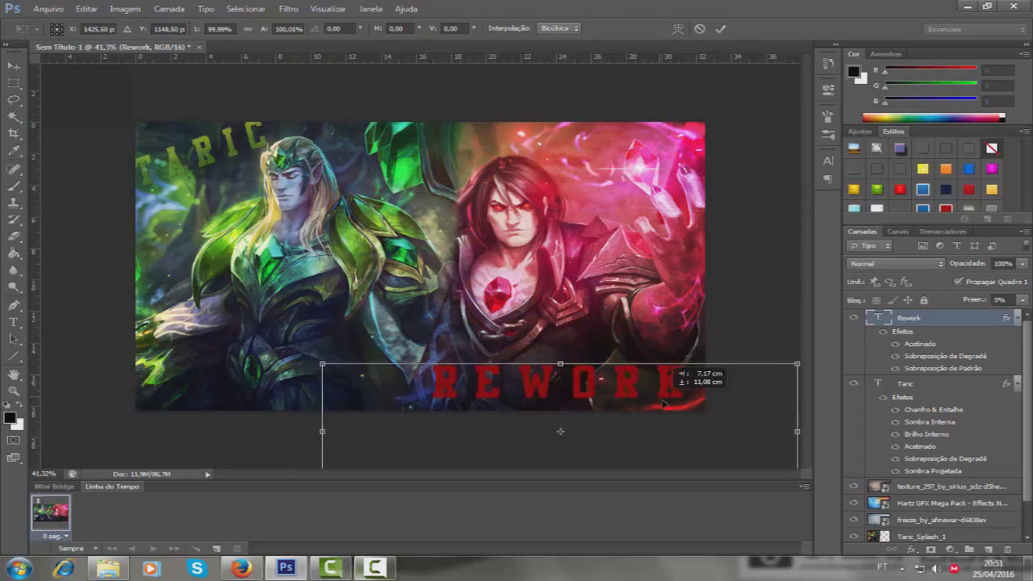
{"action": "left_click", "coordinate": [720, 28]}
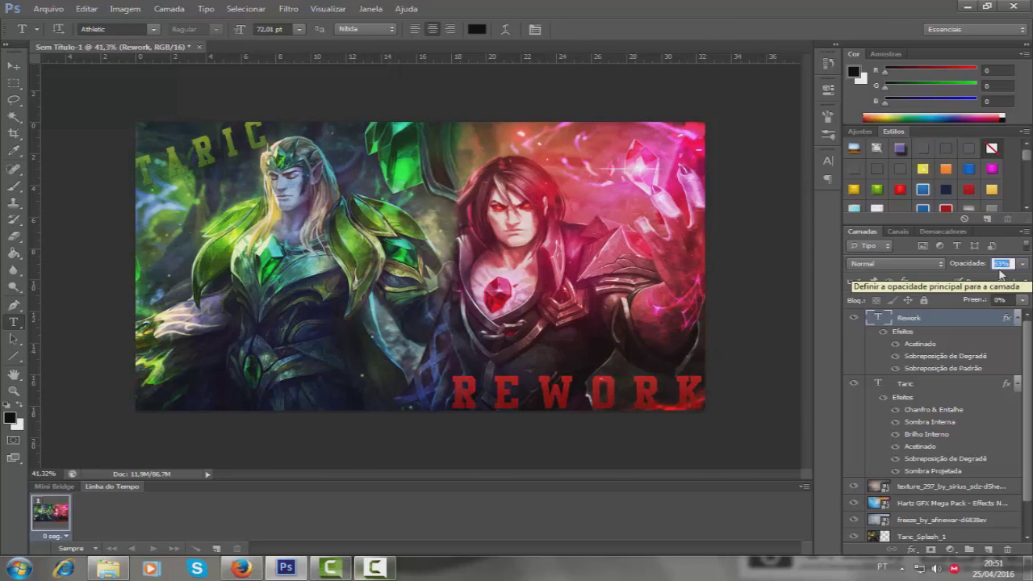
{"action": "left_click", "coordinate": [581, 403]}
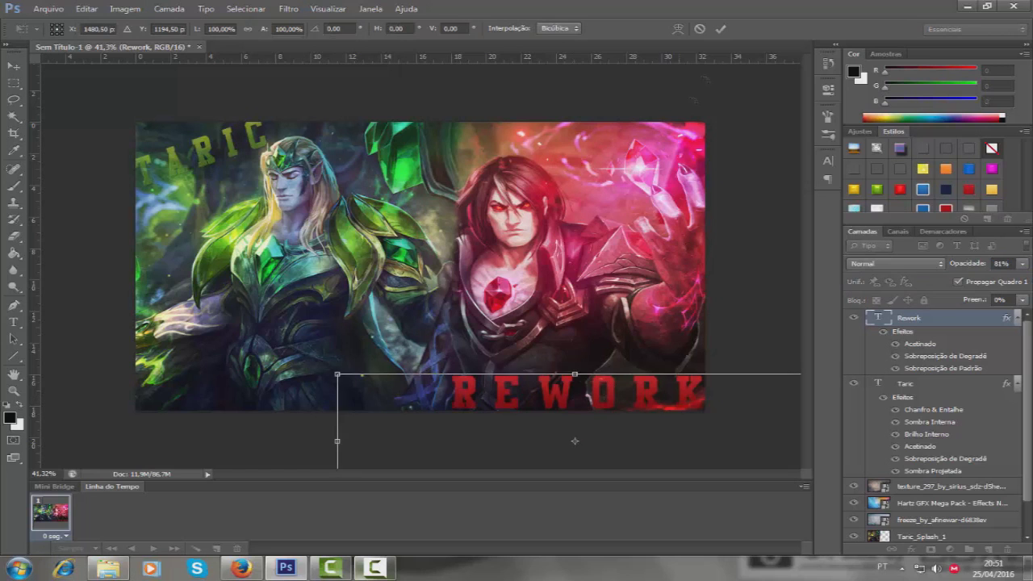
{"action": "key", "text": "Delete"}
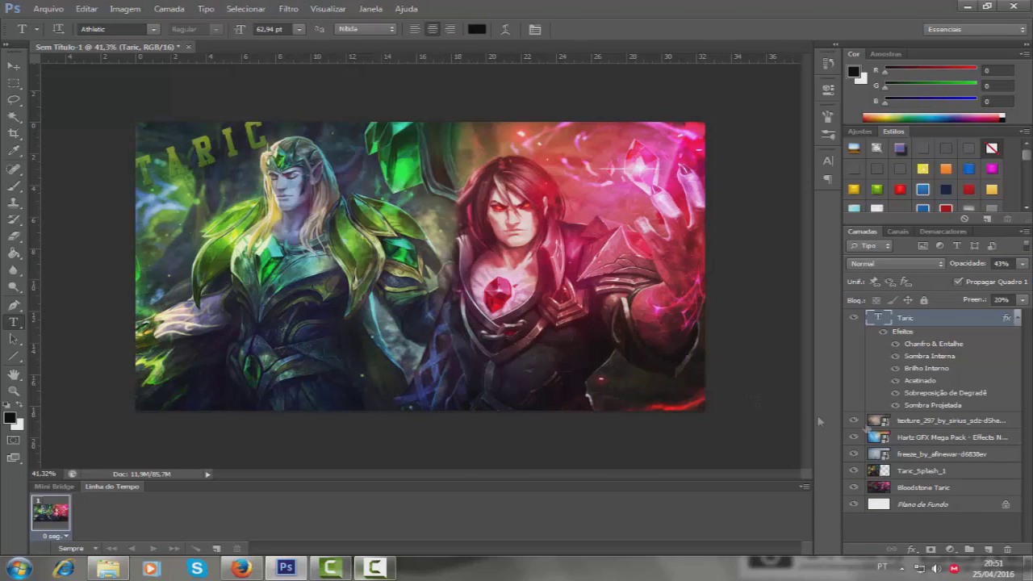
- Move and rotate the TARIC title down to the lower centre of the banner
{"action": "key", "text": "ctrl+t"}
{"action": "left_click_drag", "start_coordinate": [202, 153], "coordinate": [403, 436]}
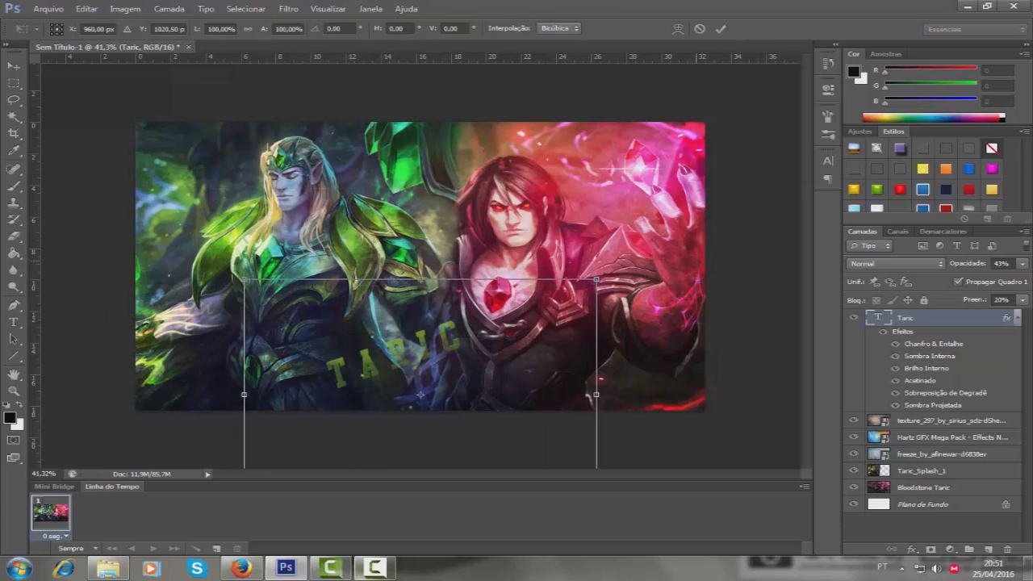
{"action": "left_click_drag", "start_coordinate": [714, 322], "coordinate": [693, 305]}
{"action": "left_click_drag", "start_coordinate": [484, 340], "coordinate": [484, 392]}
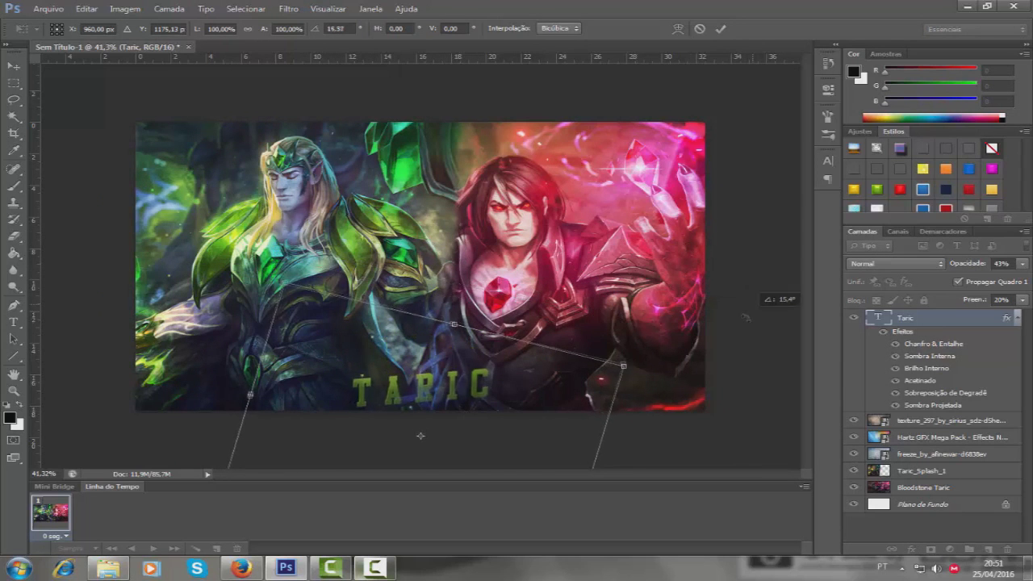
{"action": "left_click_drag", "start_coordinate": [758, 299], "coordinate": [743, 327]}
{"action": "key", "text": "Return"}
- Create a new 'Taric' text layer near the bottom centre
{"action": "right_click", "coordinate": [476, 246]}
{"action": "right_click", "coordinate": [460, 365]}
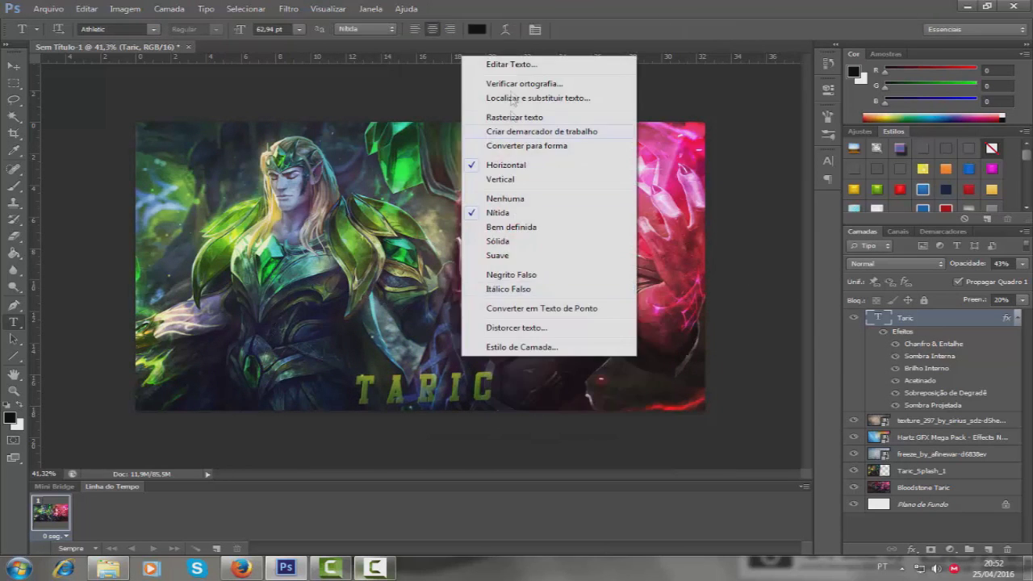
{"action": "left_click", "coordinate": [484, 63]}
{"action": "type", "text": "T"}
{"action": "left_click", "coordinate": [613, 31]}
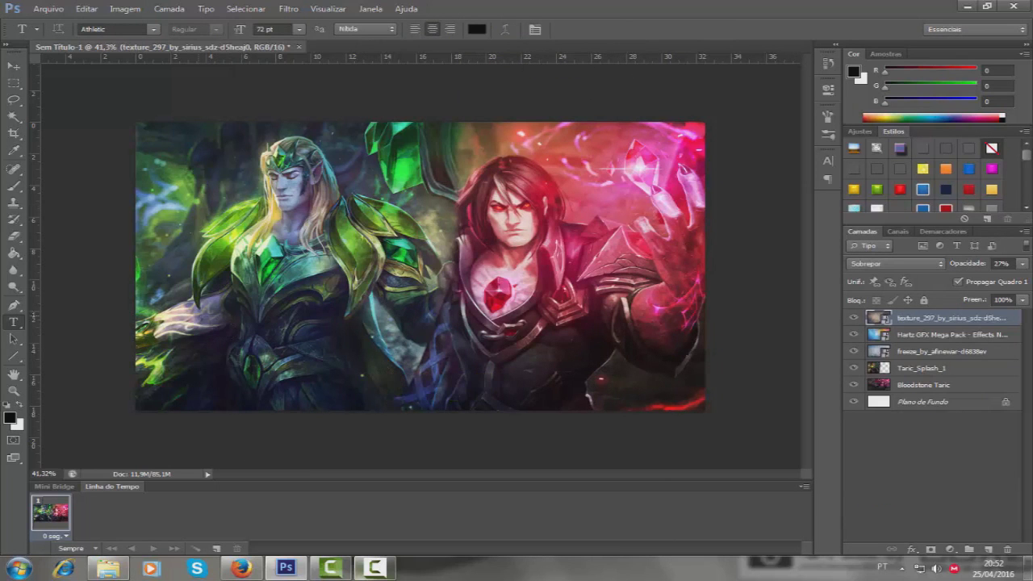
{"action": "left_click_drag", "start_coordinate": [571, 396], "coordinate": [570, 396]}
{"action": "type", "text": "Taric"}
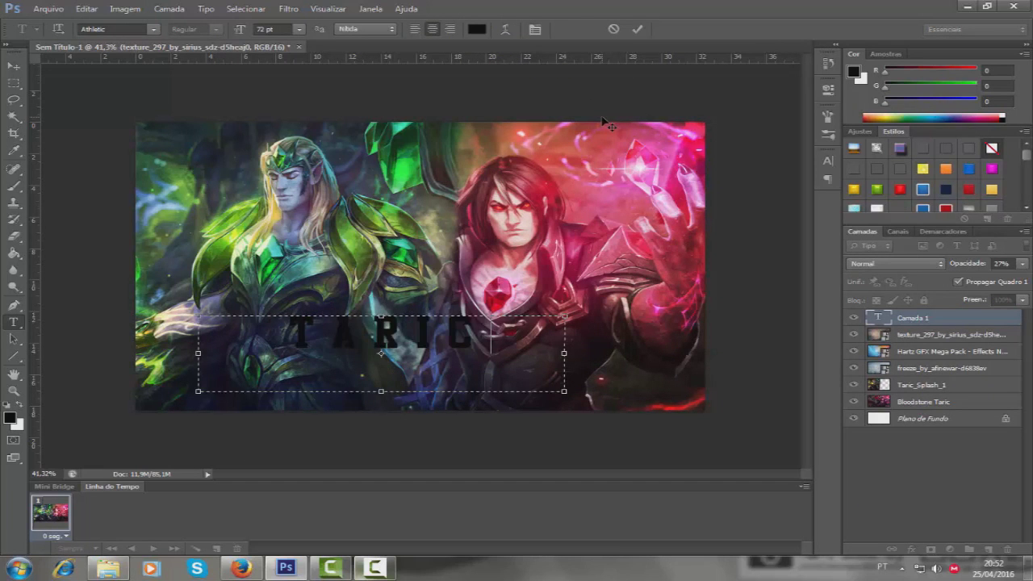
{"action": "key", "text": "ctrl+Return"}
- Give the new TARIC title the green style and move it to the bottom edge
{"action": "key", "text": "ctrl+t"}
{"action": "left_click_drag", "start_coordinate": [380, 331], "coordinate": [428, 383]}
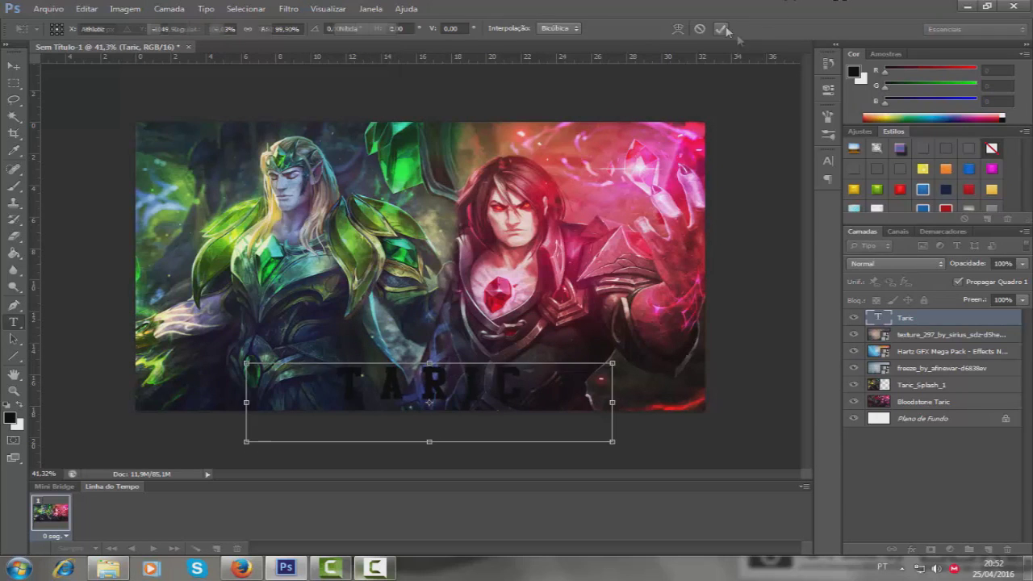
{"action": "key", "text": "Return"}
{"action": "left_click", "coordinate": [875, 207]}
{"action": "key", "text": "ctrl+t"}
{"action": "left_click_drag", "start_coordinate": [424, 379], "coordinate": [424, 387]}
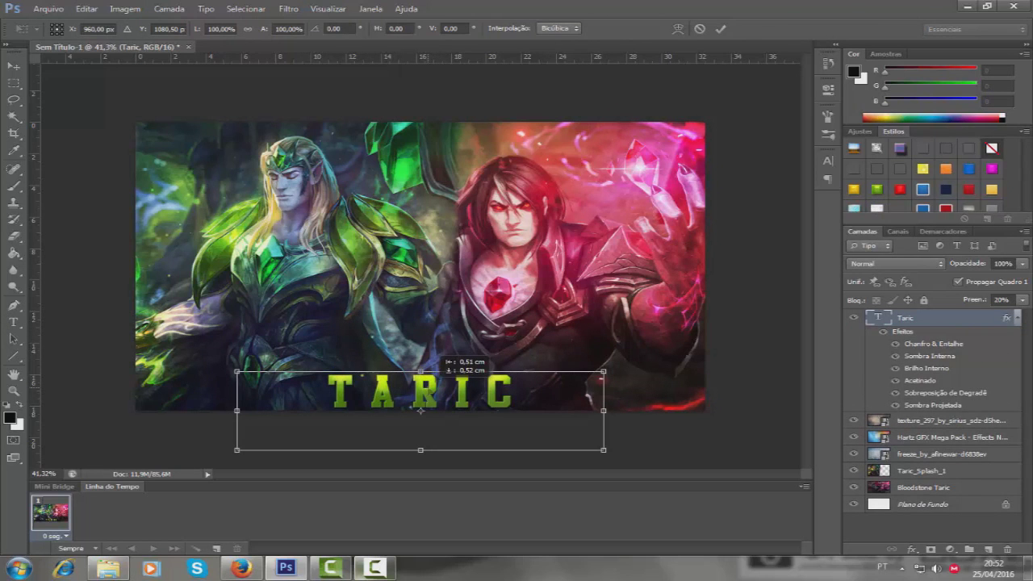
{"action": "left_click", "coordinate": [719, 31]}
- Delete the letters RIC from the title, leaving a green TA
{"action": "right_click", "coordinate": [426, 396]}
{"action": "double_click", "coordinate": [427, 395]}
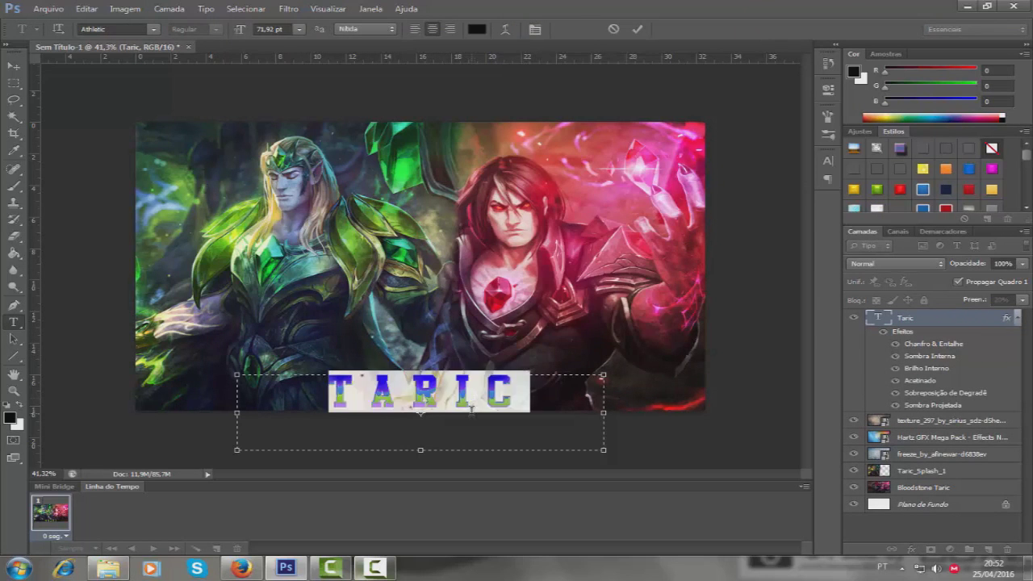
{"action": "left_click_drag", "start_coordinate": [530, 394], "coordinate": [389, 396]}
{"action": "key", "text": "BackSpace"}
{"action": "left_click", "coordinate": [637, 29]}
{"action": "key", "text": "ctrl+t"}
{"action": "key", "text": "Return"}
- Add a separate 'ric' text layer beside TA and give it a red style
{"action": "left_click_drag", "start_coordinate": [299, 284], "coordinate": [598, 358]}
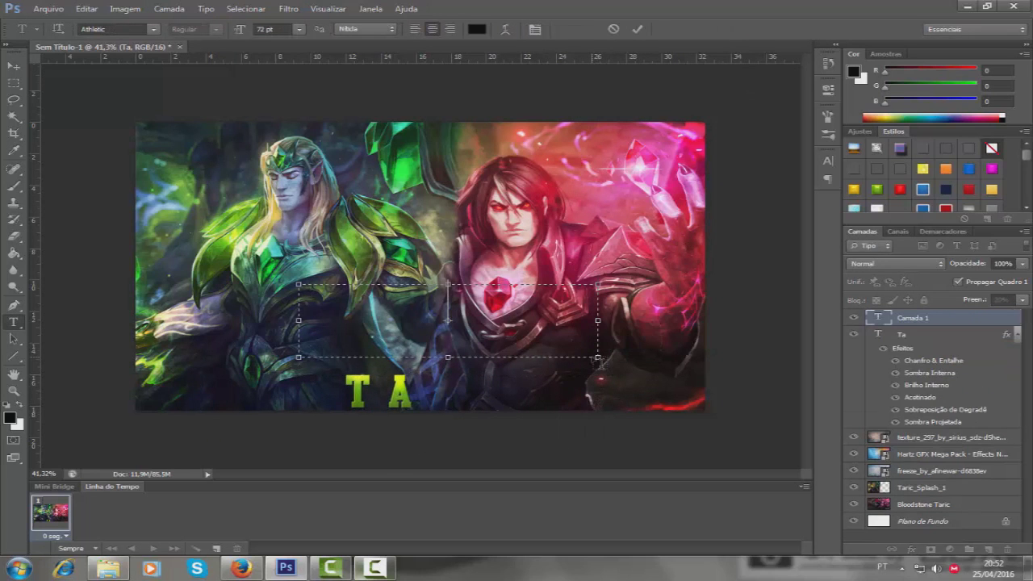
{"action": "type", "text": "RIC"}
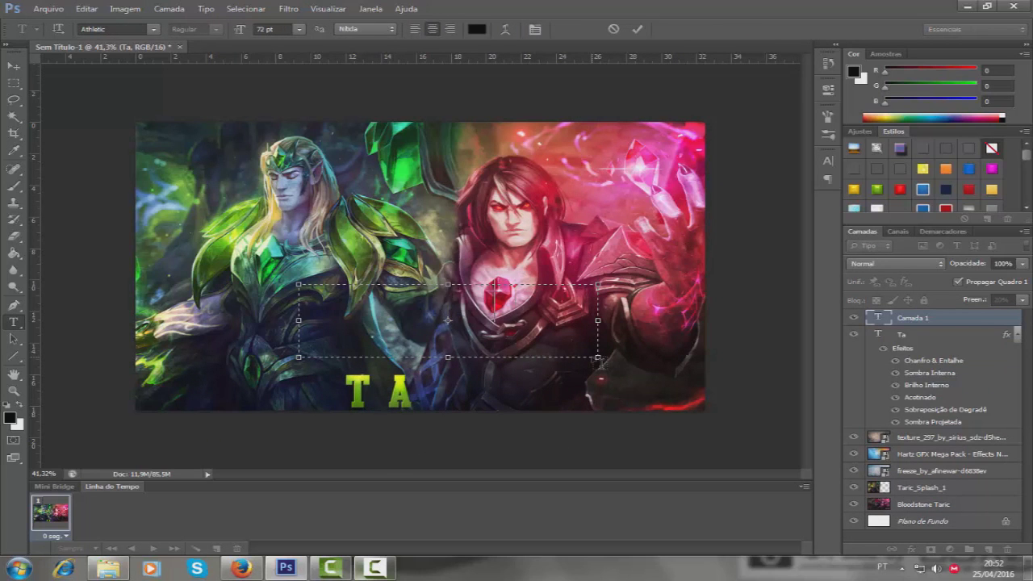
{"action": "left_click", "coordinate": [637, 29]}
{"action": "key", "text": "ctrl+t"}
{"action": "mouse_move", "coordinate": [458, 355]}
{"action": "left_mouse_down"}
{"action": "mouse_move", "coordinate": [478, 408]}
{"action": "mouse_move", "coordinate": [498, 389]}
{"action": "left_mouse_up"}
{"action": "left_click", "coordinate": [910, 191]}
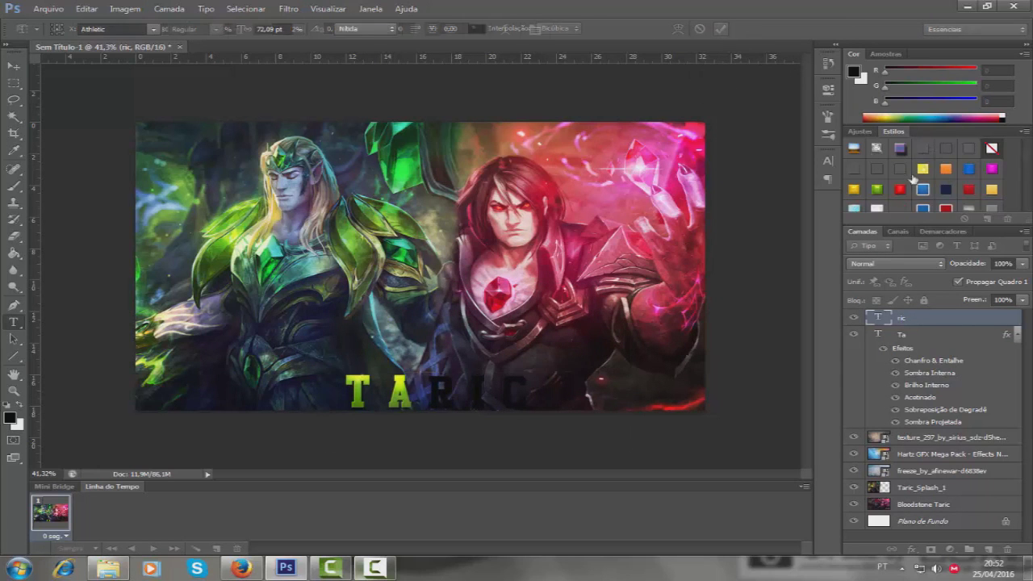
- Switch ric to a different red style and line it up with TA's baseline
{"action": "key", "text": "ctrl+t"}
{"action": "left_click", "coordinate": [964, 195]}
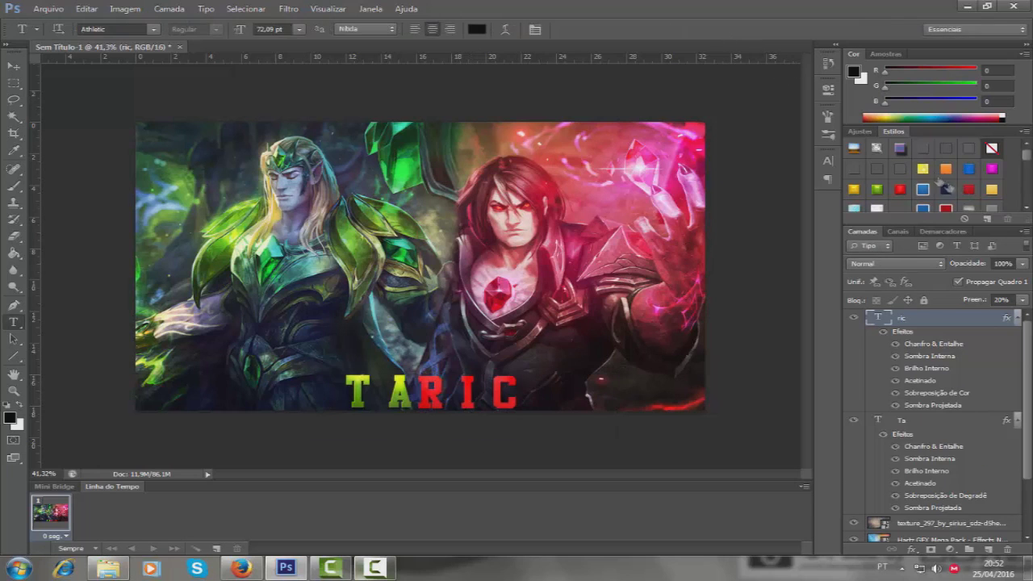
{"action": "key", "text": "ctrl+t"}
{"action": "left_click_drag", "start_coordinate": [508, 396], "coordinate": [474, 371]}
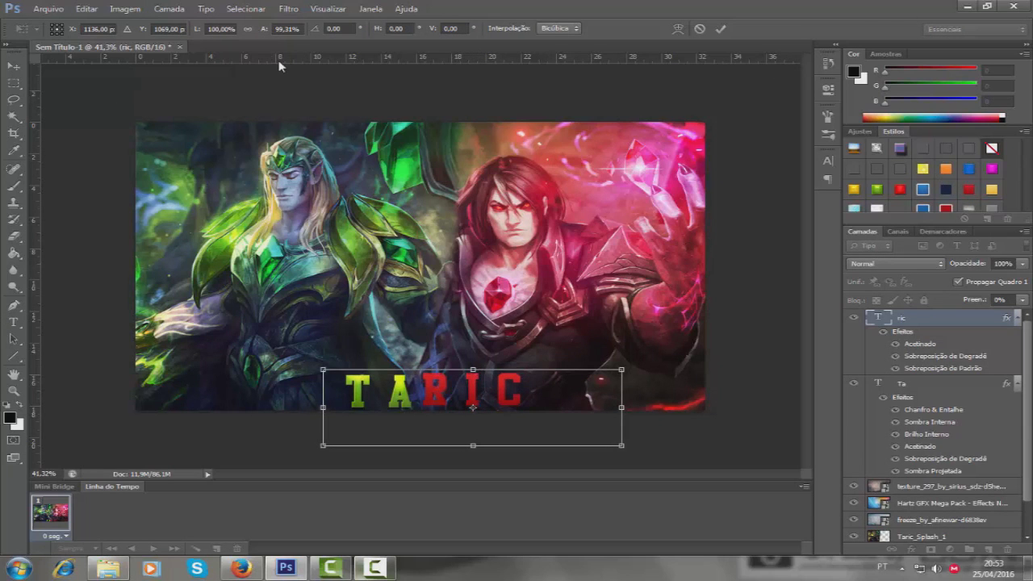
{"action": "left_click_drag", "start_coordinate": [391, 407], "coordinate": [391, 409]}
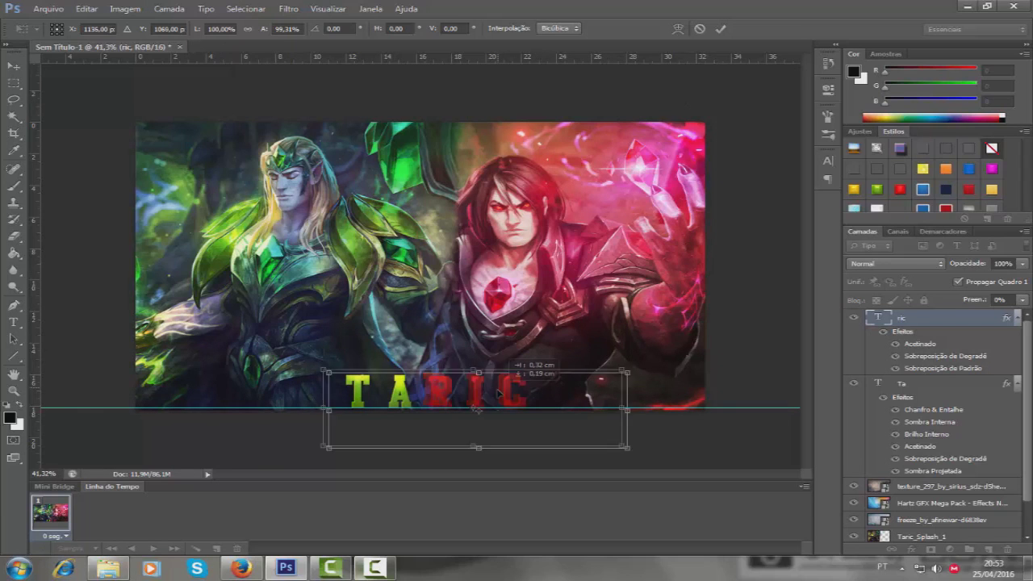
{"action": "left_click_drag", "start_coordinate": [494, 389], "coordinate": [492, 392]}
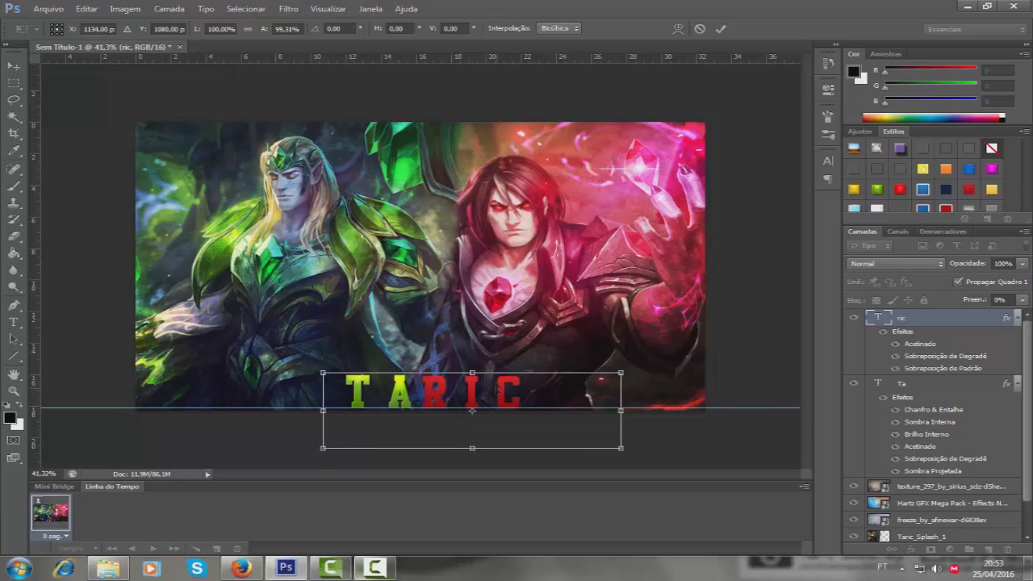
{"action": "left_click", "coordinate": [720, 29]}
- Select all layers down to Bloodstone Taric and merge them into one layer
{"action": "left_click", "coordinate": [15, 66]}
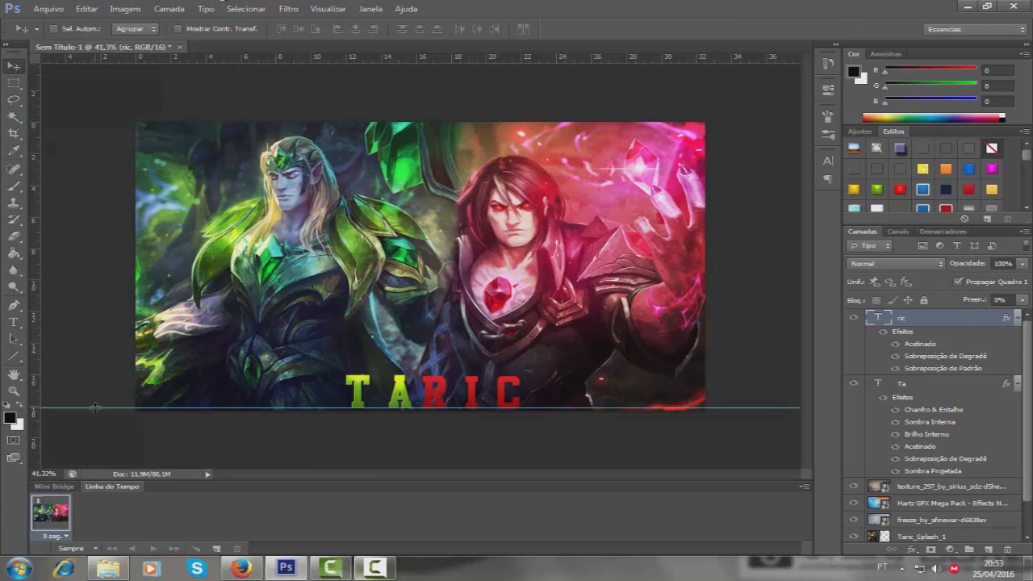
{"action": "scroll", "coordinate": [928, 444], "scroll_direction": "down", "scroll_amount": 1}
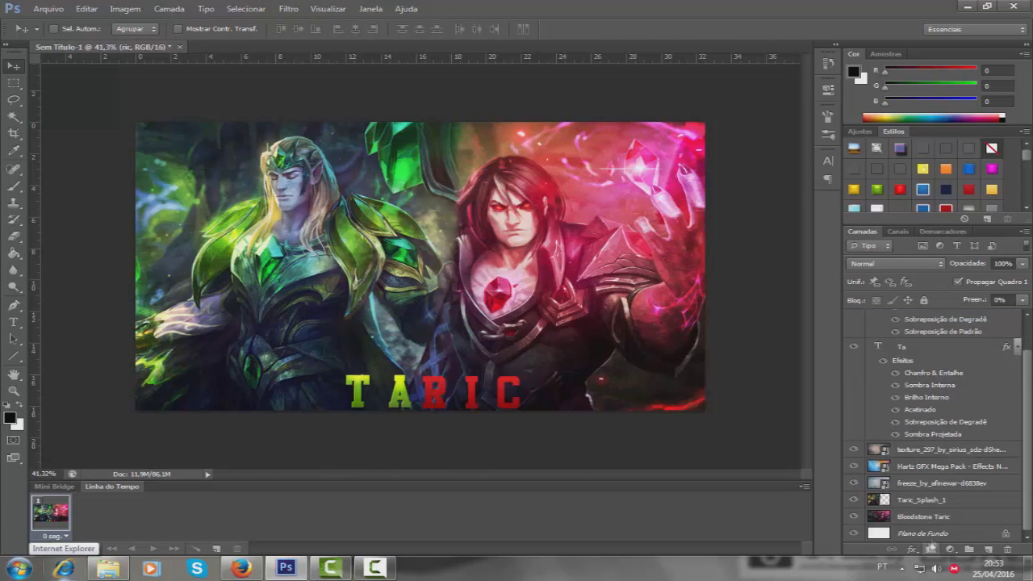
{"action": "left_click", "coordinate": [924, 516]}
{"action": "left_click", "coordinate": [942, 346], "text": "shift"}
{"action": "right_click", "coordinate": [929, 378]}
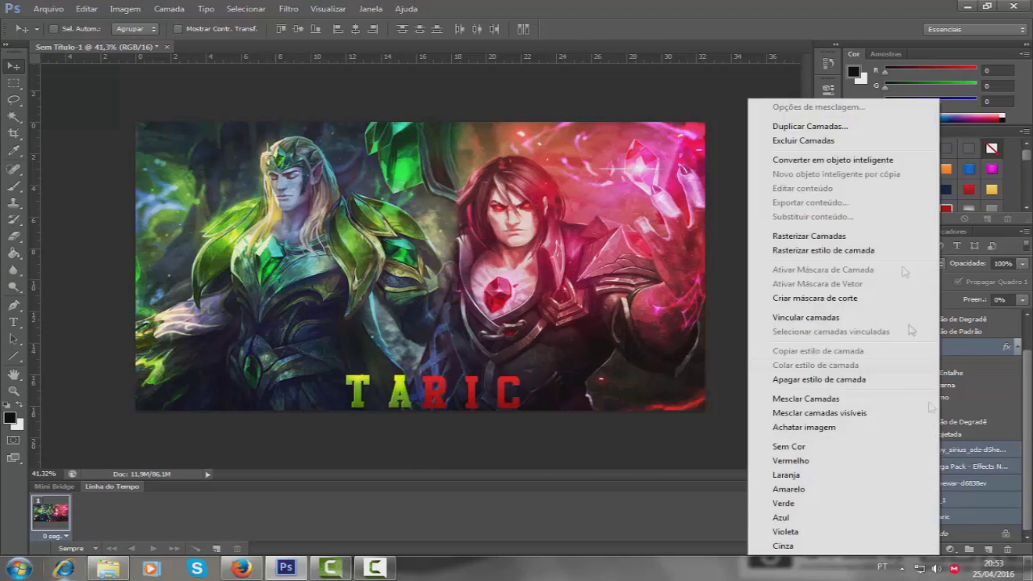
{"action": "left_click", "coordinate": [632, 197]}
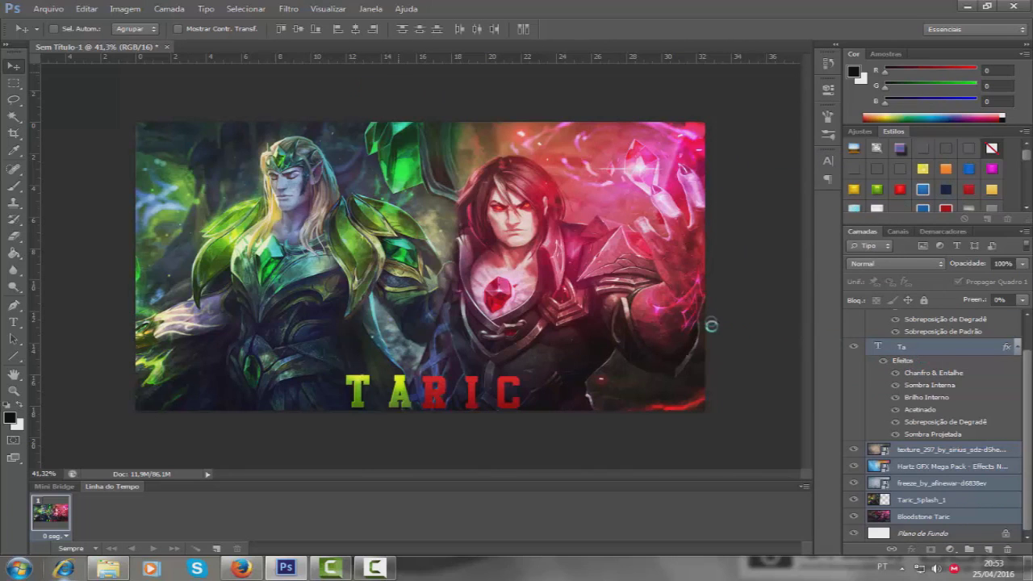
- Apply a trial Reflexo de flash, adjust its blending opacity, then delete the filter
{"action": "left_click", "coordinate": [289, 8]}
{"action": "left_click", "coordinate": [528, 186]}
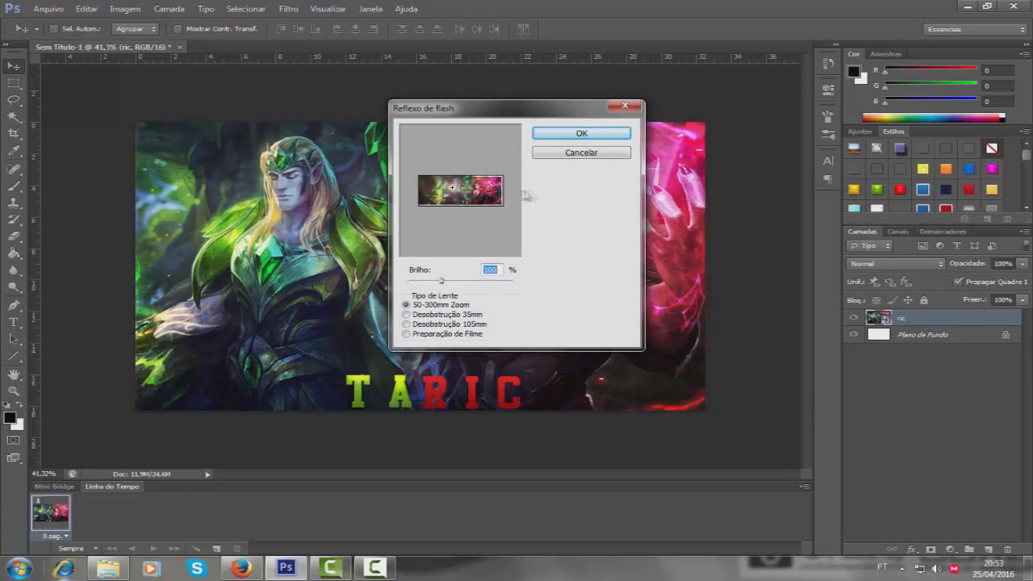
{"action": "left_click", "coordinate": [604, 138]}
{"action": "double_click", "coordinate": [1008, 347]}
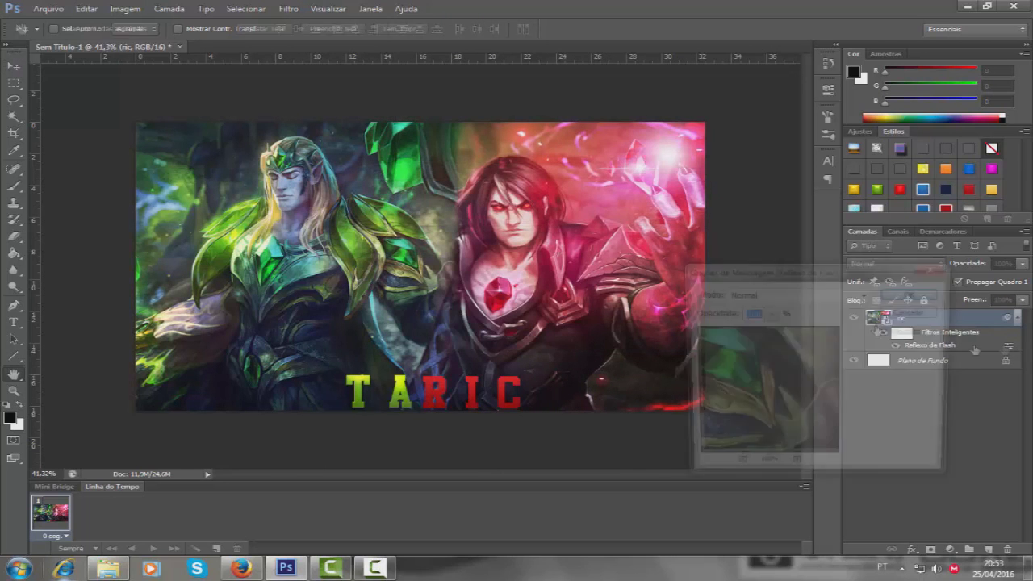
{"action": "key", "text": "Up"}
{"action": "key", "text": "Up"}
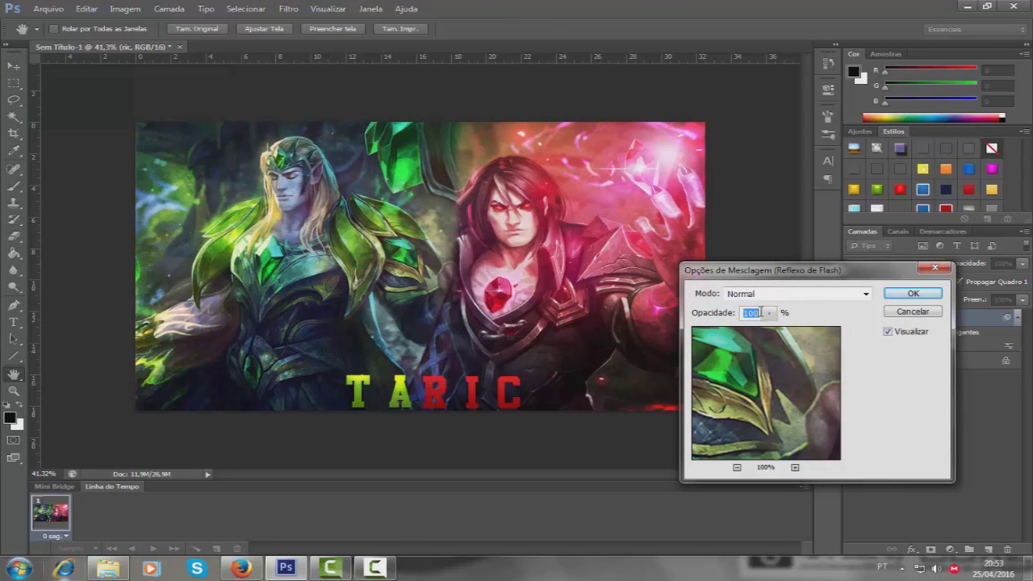
{"action": "left_click", "coordinate": [897, 312]}
{"action": "right_click", "coordinate": [973, 349]}
{"action": "left_click", "coordinate": [858, 410]}
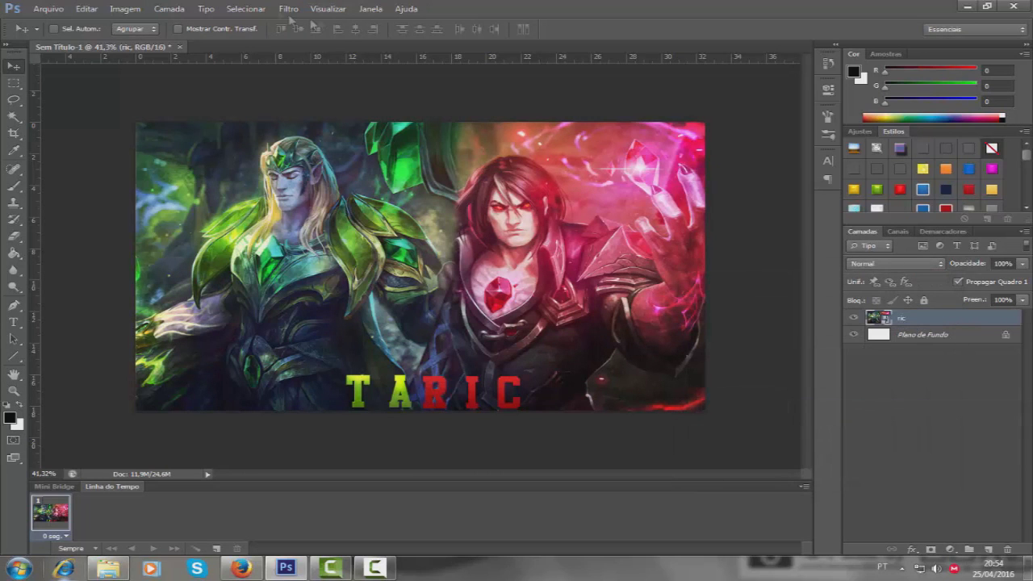
- Reapply Reflexo de flash with adjusted brightness at the champion's raised hand
{"action": "left_click", "coordinate": [327, 8]}
{"action": "left_click", "coordinate": [524, 192]}
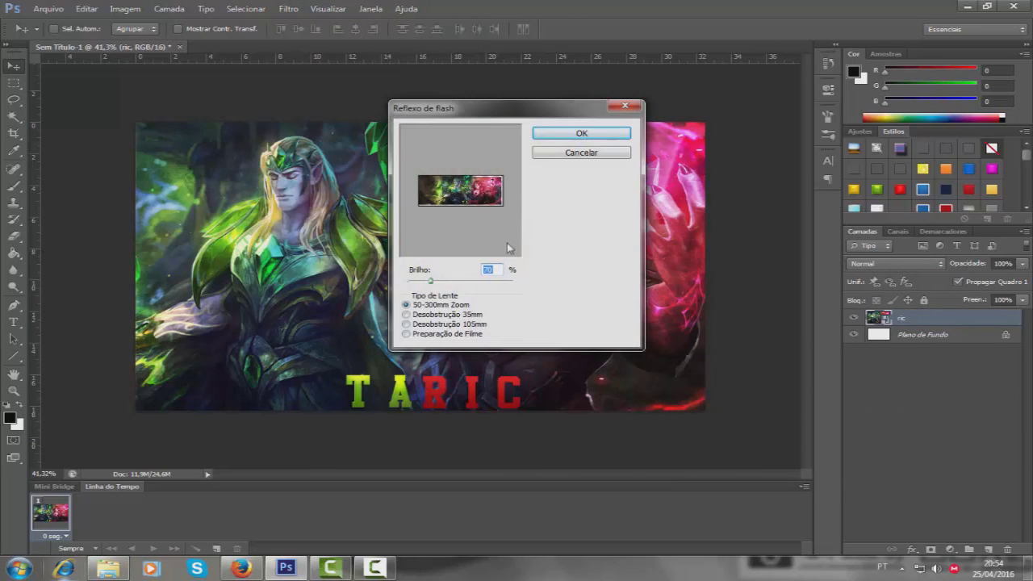
{"action": "left_click_drag", "start_coordinate": [430, 280], "coordinate": [438, 282]}
{"action": "left_click", "coordinate": [581, 133]}
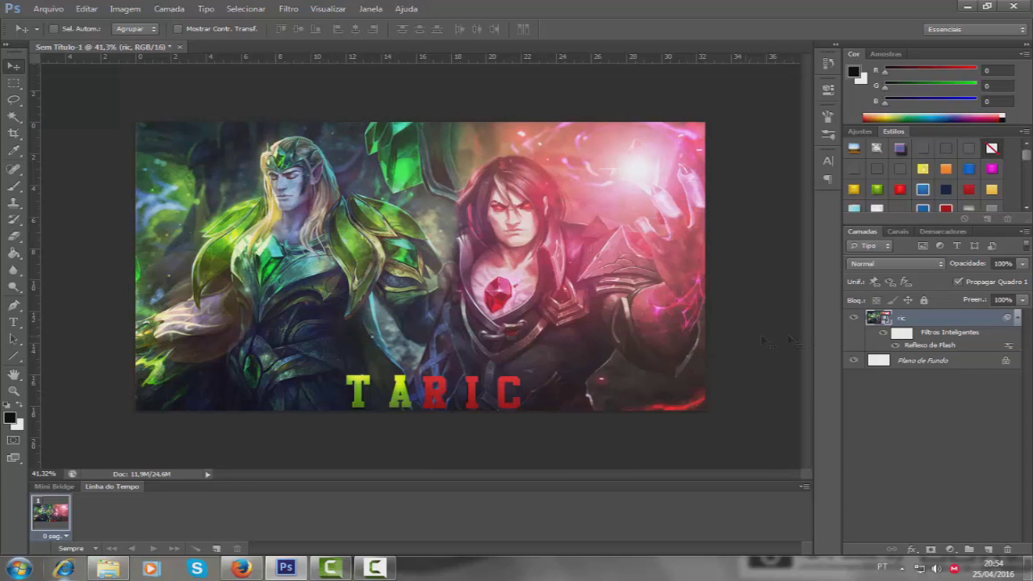
- Try a 105mm lens flare with lower brightness, then undo it
{"action": "left_click", "coordinate": [288, 8]}
{"action": "mouse_move", "coordinate": [311, 138]}
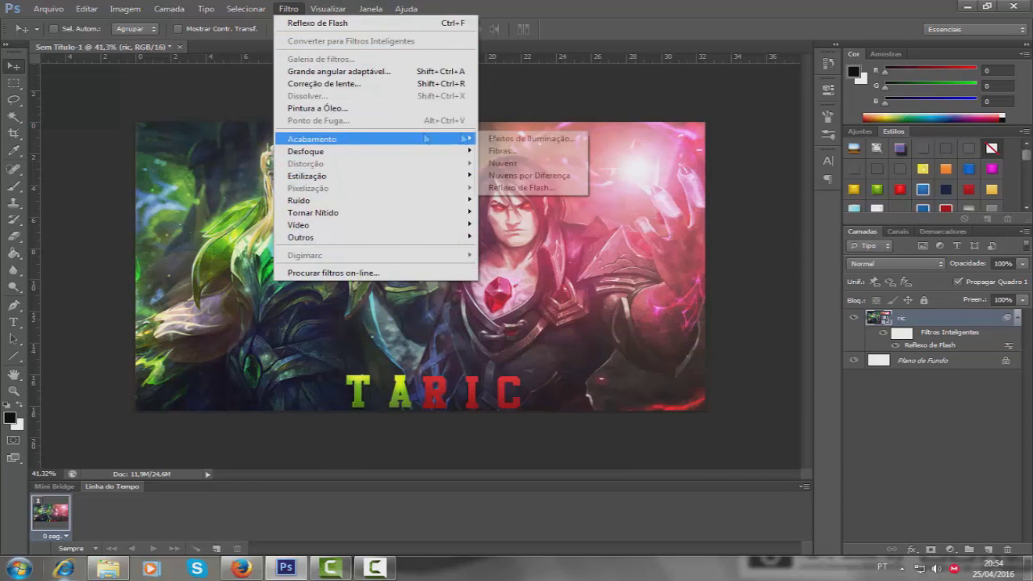
{"action": "left_click", "coordinate": [524, 191]}
{"action": "left_click", "coordinate": [436, 314]}
{"action": "left_click", "coordinate": [440, 333]}
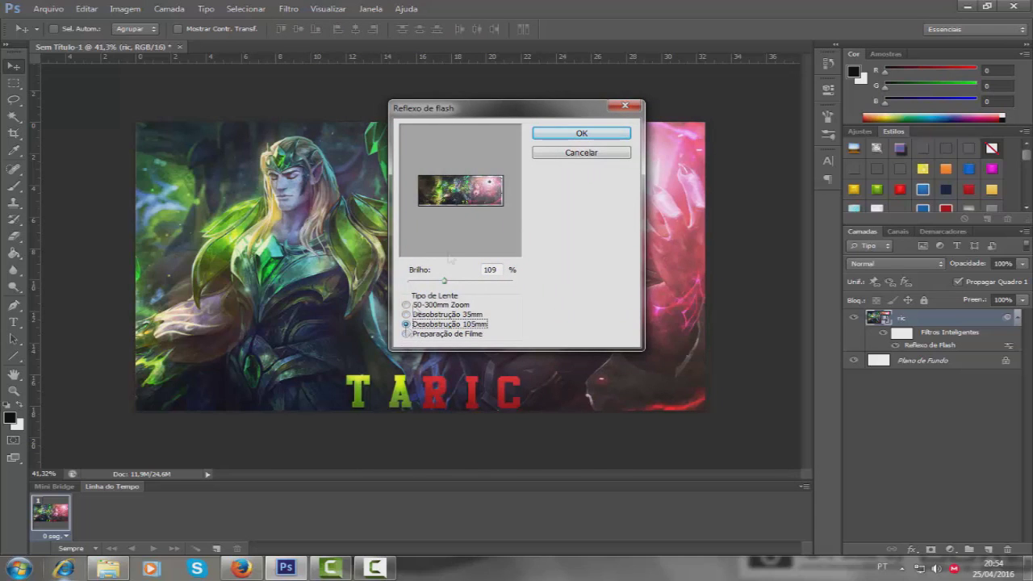
{"action": "left_click_drag", "start_coordinate": [443, 282], "coordinate": [433, 281]}
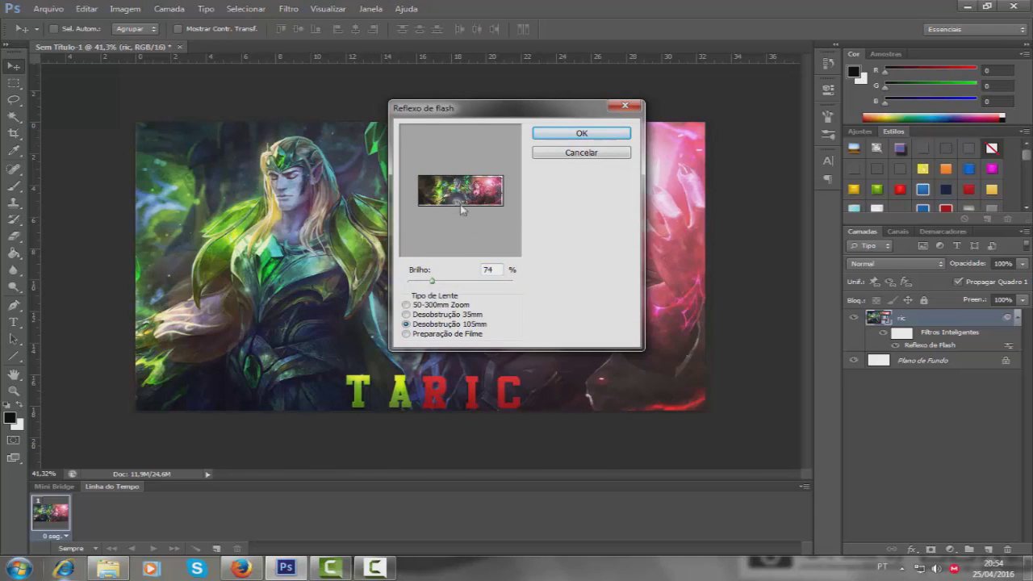
{"action": "key", "text": "Return"}
{"action": "key", "text": "ctrl+z"}
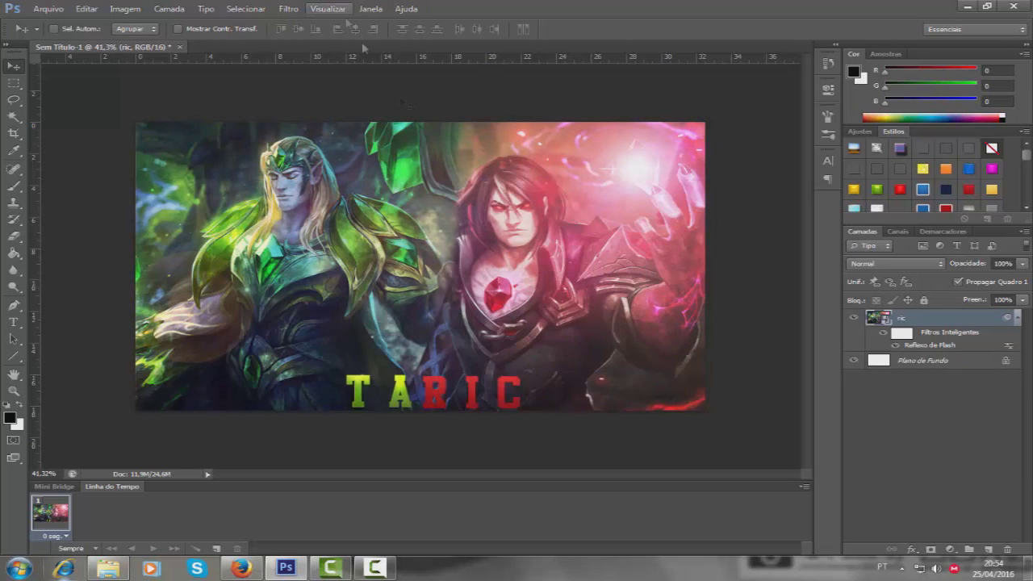
- Apply a dimmer 50-300mm Zoom Reflexo de flash near the TARIC title
{"action": "left_click", "coordinate": [288, 9]}
{"action": "mouse_move", "coordinate": [306, 150]}
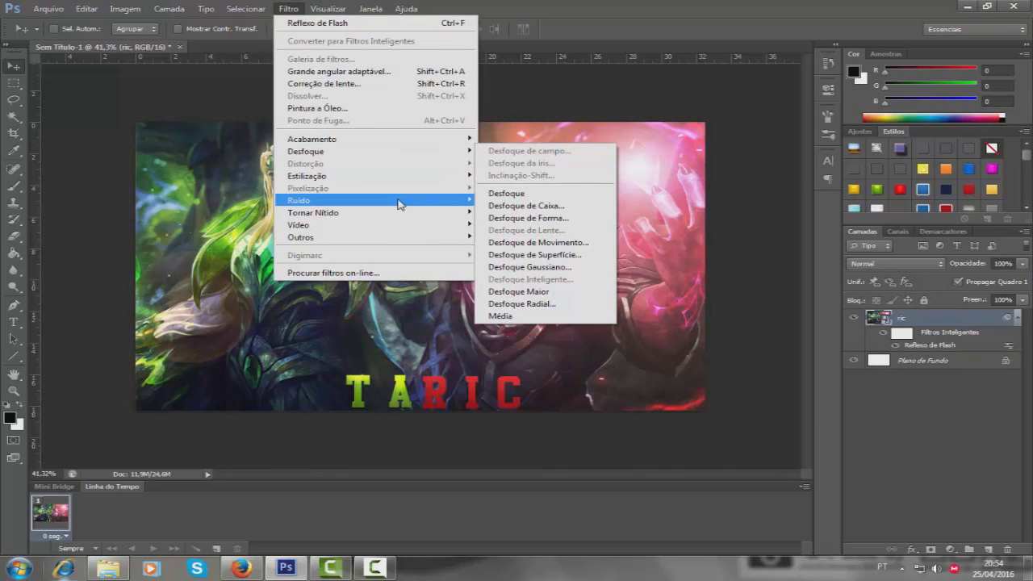
{"action": "left_click", "coordinate": [502, 189]}
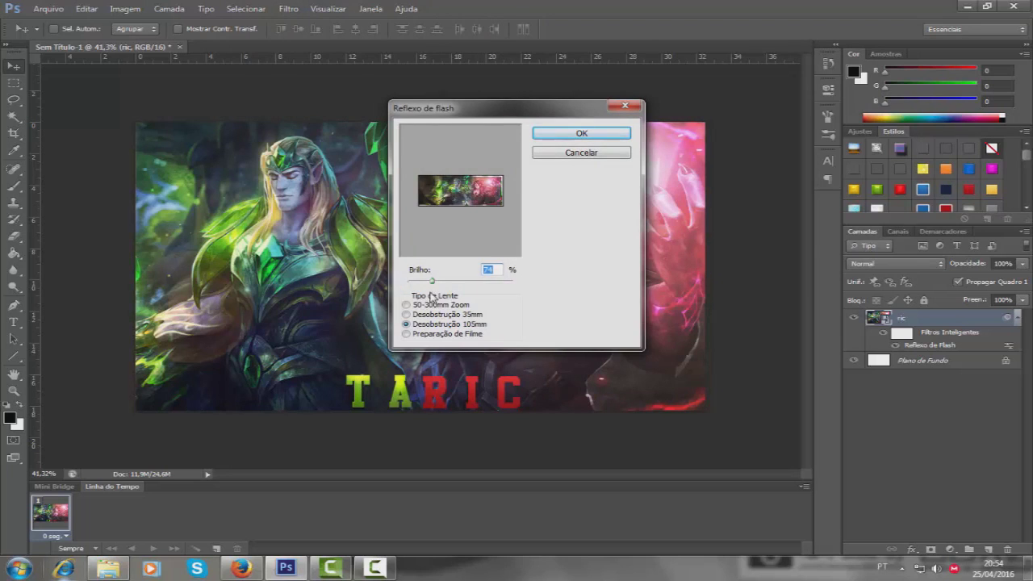
{"action": "key", "text": "Tab"}
{"action": "key", "text": "Up"}
{"action": "key", "text": "Up"}
{"action": "left_click_drag", "start_coordinate": [432, 281], "coordinate": [424, 282]}
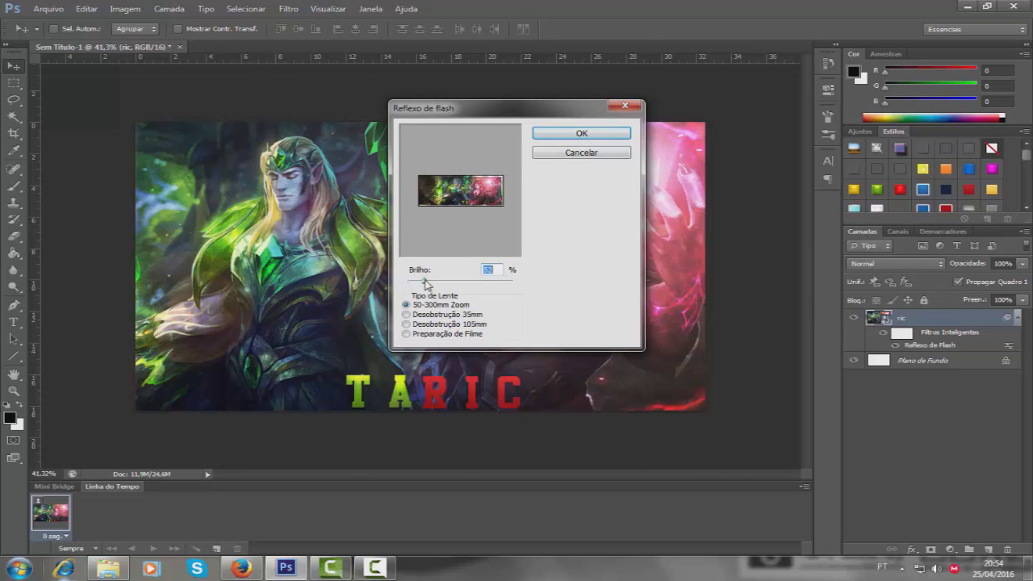
{"action": "left_click", "coordinate": [606, 136]}
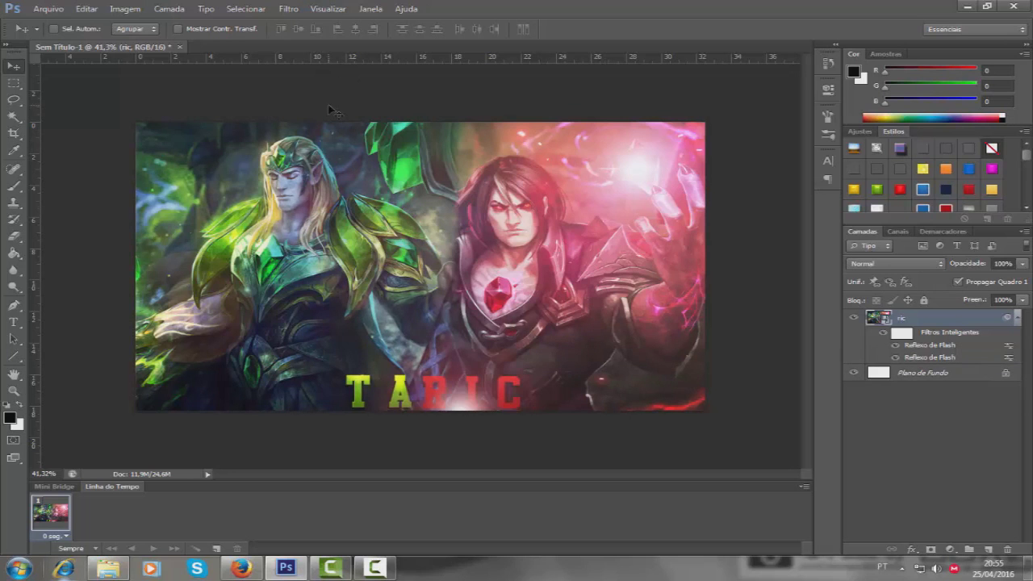
- Lower the second flare's blending opacity to 65
{"action": "double_click", "coordinate": [1007, 356]}
{"action": "key", "text": "Return"}
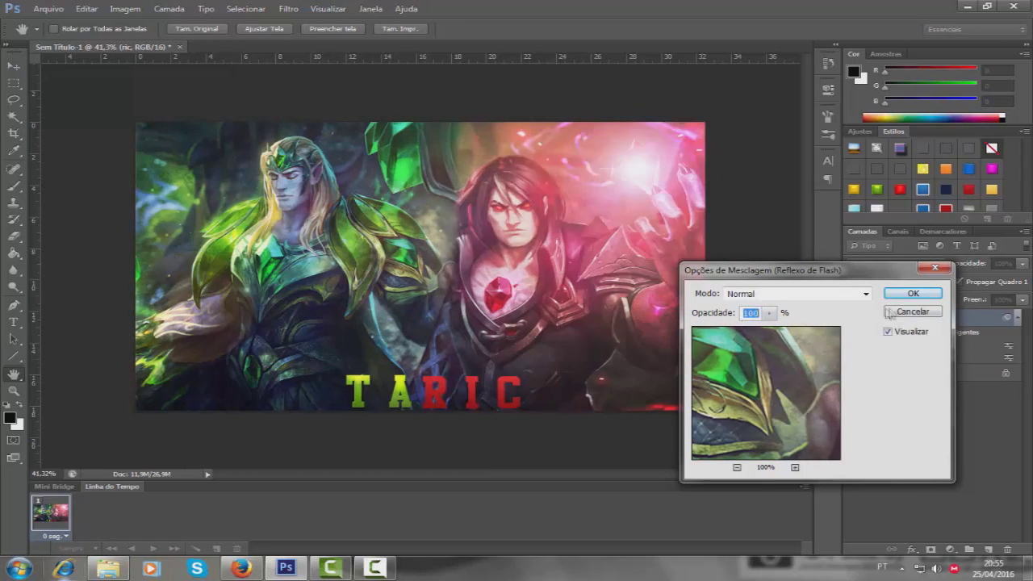
{"action": "key", "text": "Return"}
{"action": "double_click", "coordinate": [1007, 352]}
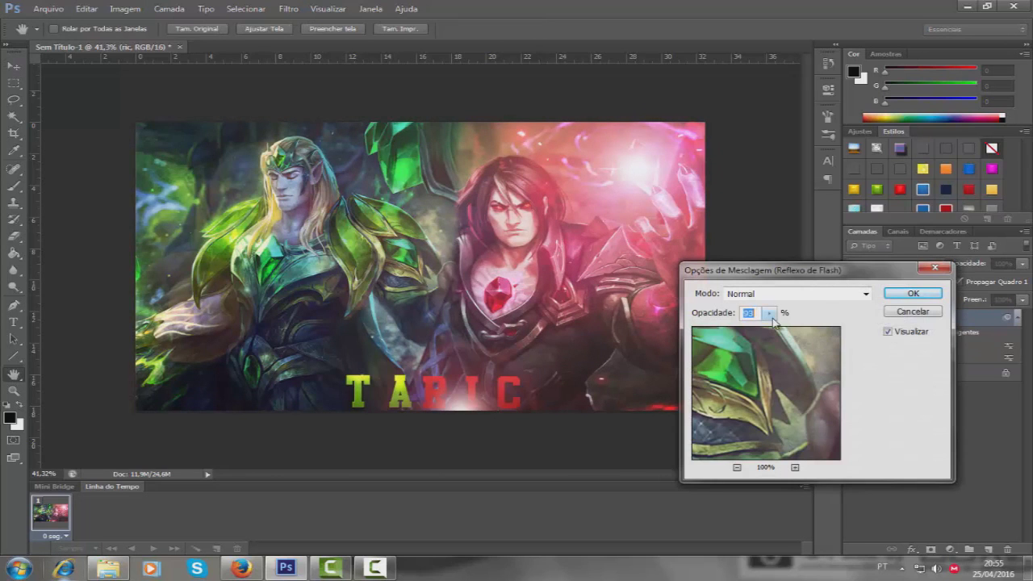
{"action": "key", "text": "Down"}
{"action": "key", "text": "Down"}
{"action": "key", "text": "Down"}
{"action": "key", "text": "Down"}
{"action": "key", "text": "Down"}
{"action": "key", "text": "Down"}
{"action": "key", "text": "Down"}
{"action": "key", "text": "Down"}
{"action": "key", "text": "Down"}
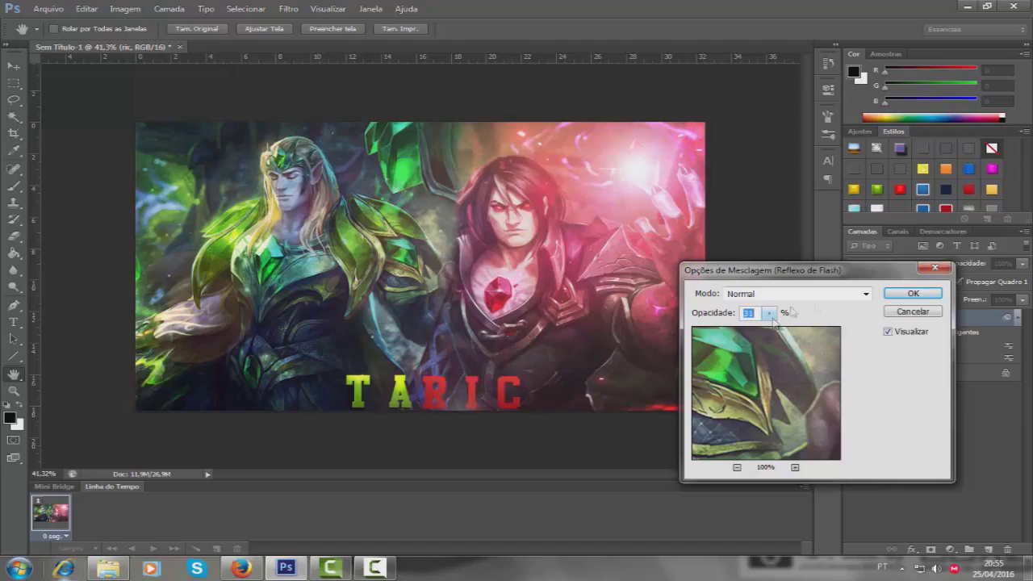
{"action": "key", "text": "Return"}
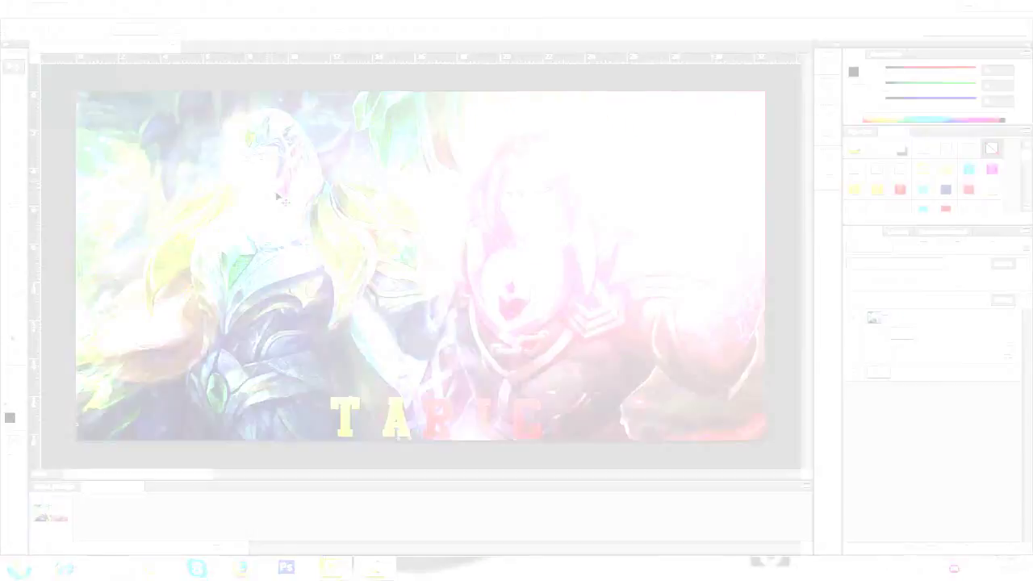